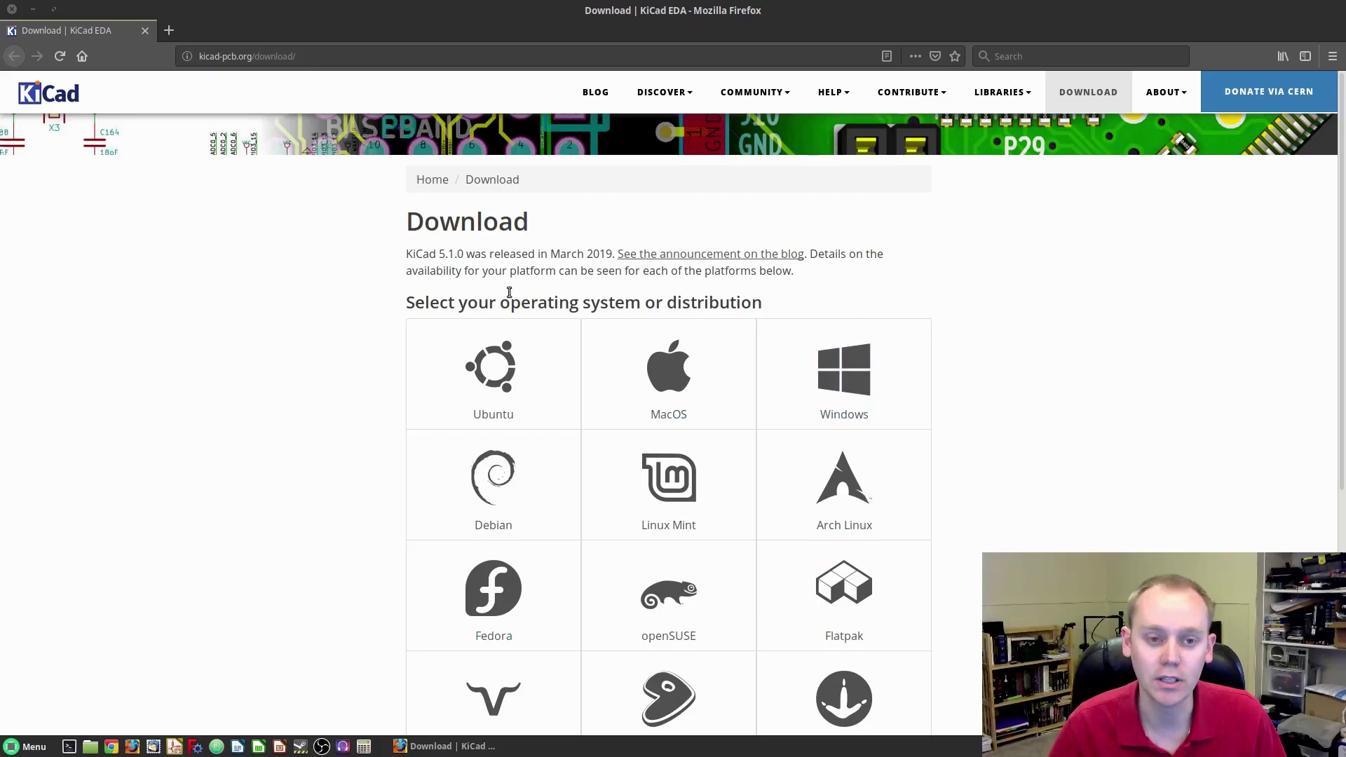
{"action": "left_click_drag", "start_coordinate": [437, 254], "coordinate": [475, 252]}
{"action": "left_click", "coordinate": [856, 280]}
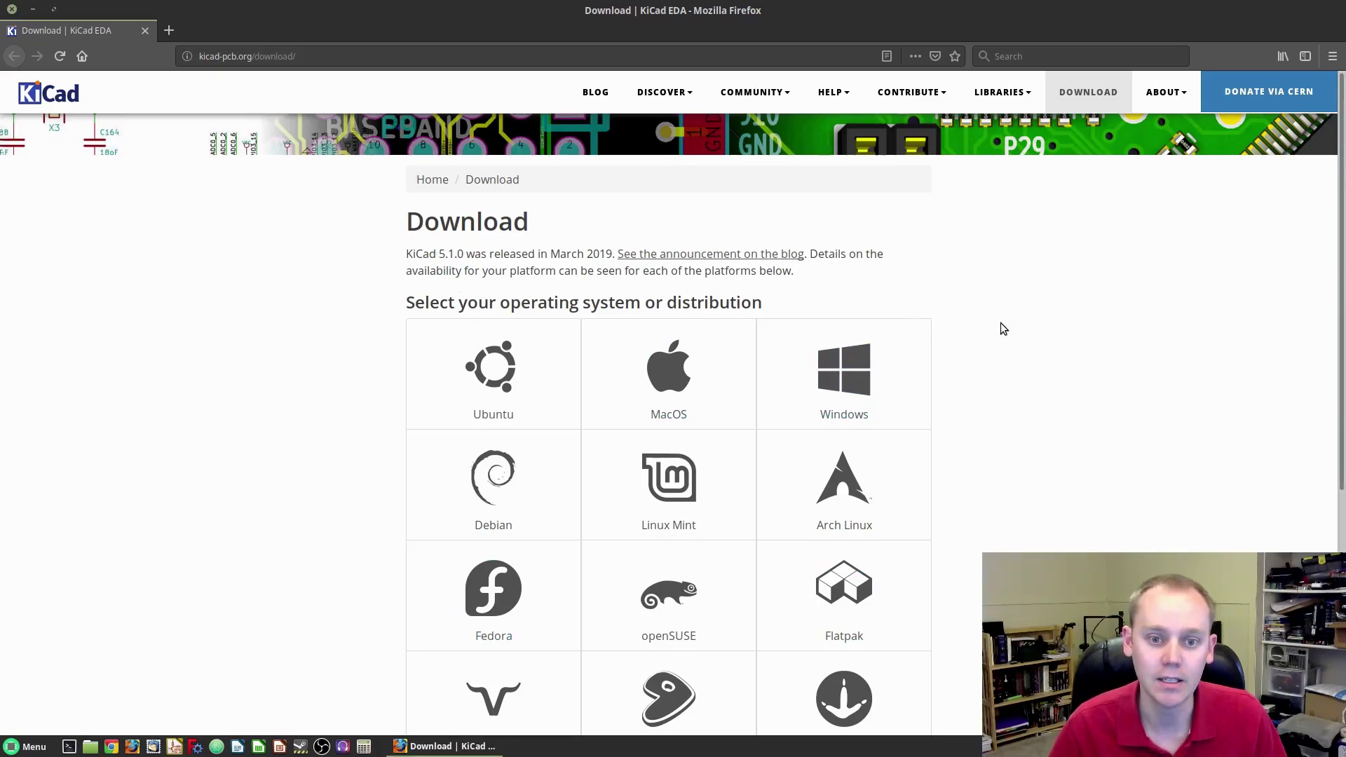
{"action": "scroll", "coordinate": [1008, 329], "scroll_direction": "down", "scroll_amount": 4}
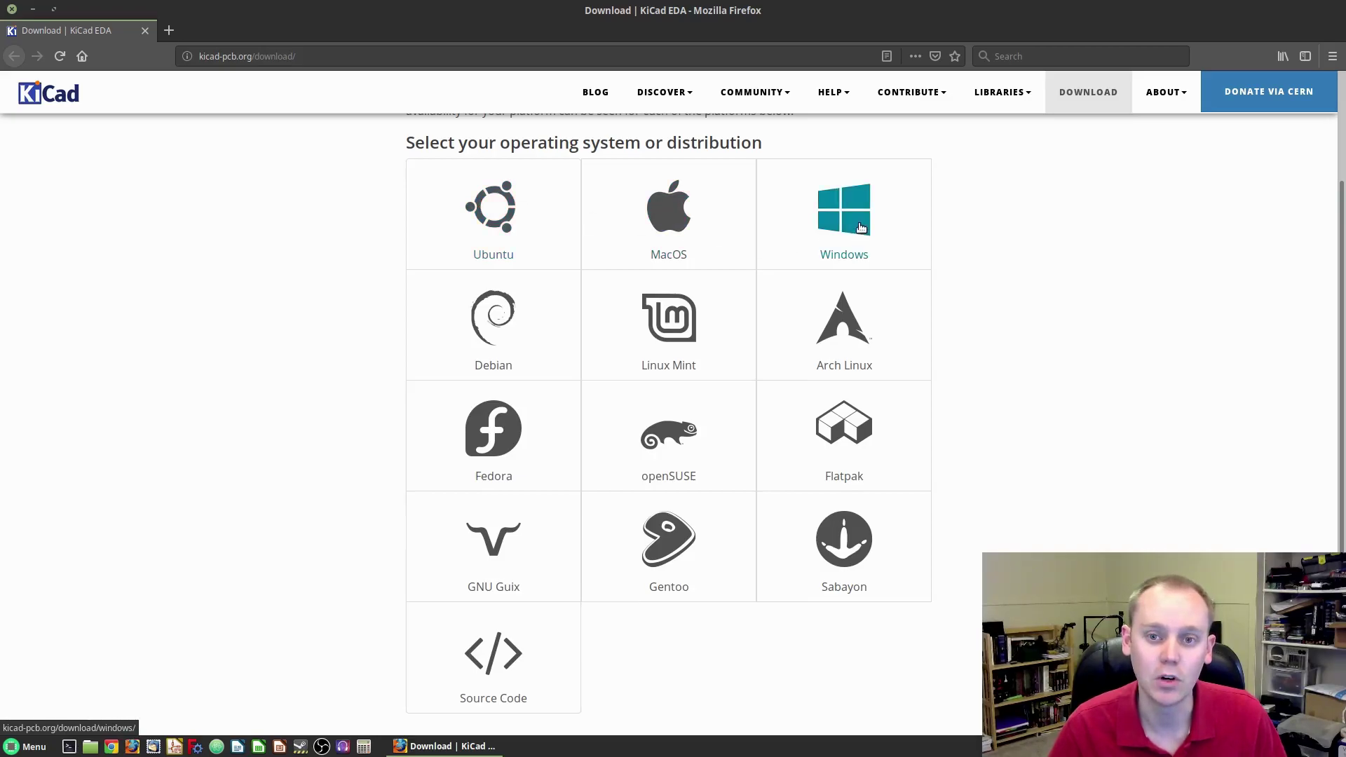
{"action": "left_click", "coordinate": [861, 227]}
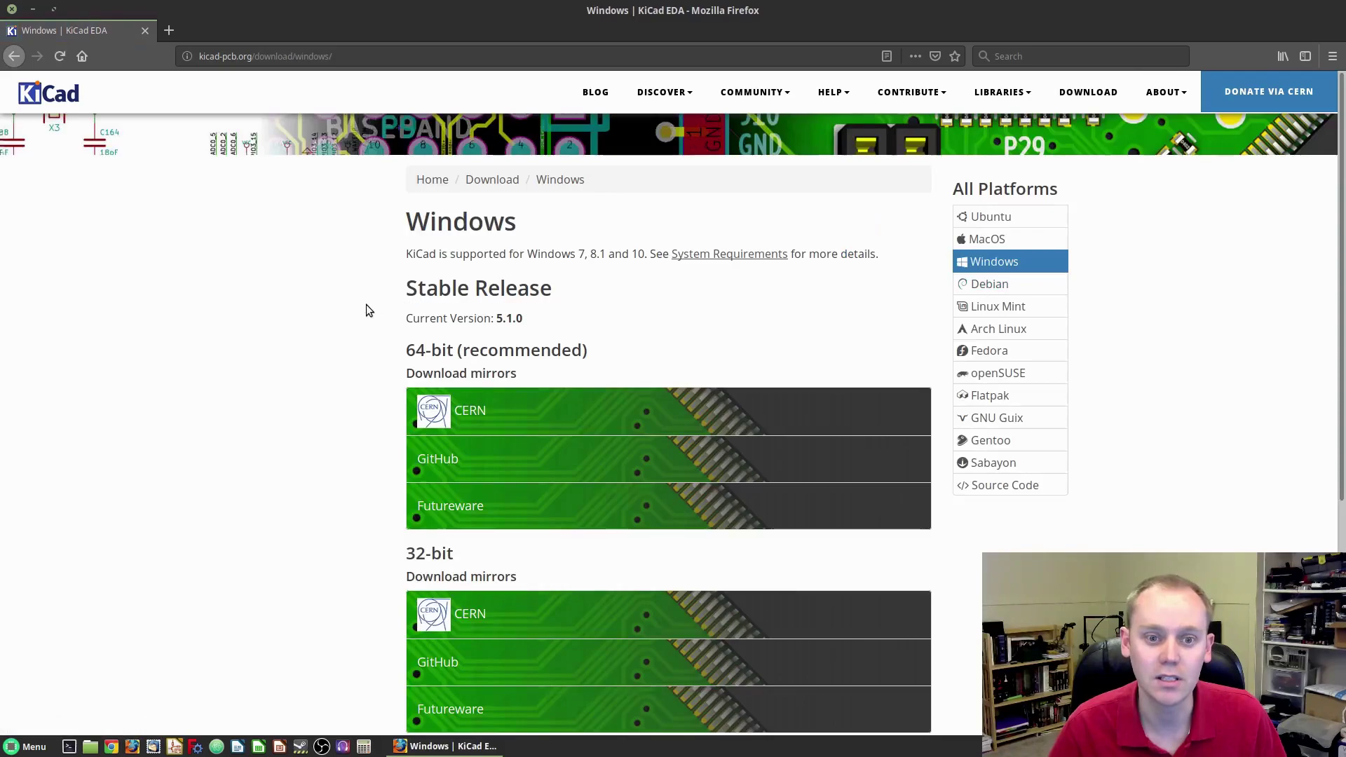
{"action": "scroll", "coordinate": [359, 306], "scroll_direction": "down", "scroll_amount": 1}
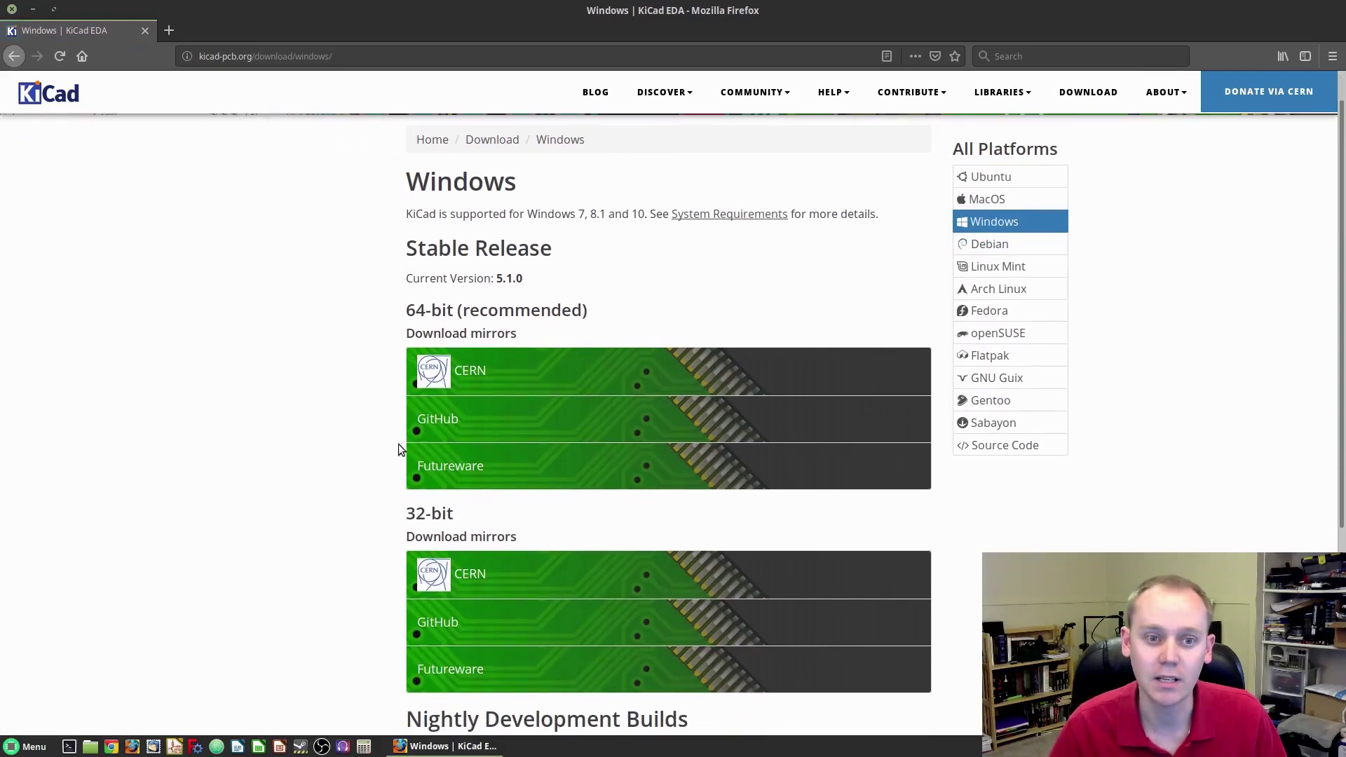
{"action": "scroll", "coordinate": [353, 453], "scroll_direction": "down", "scroll_amount": 1}
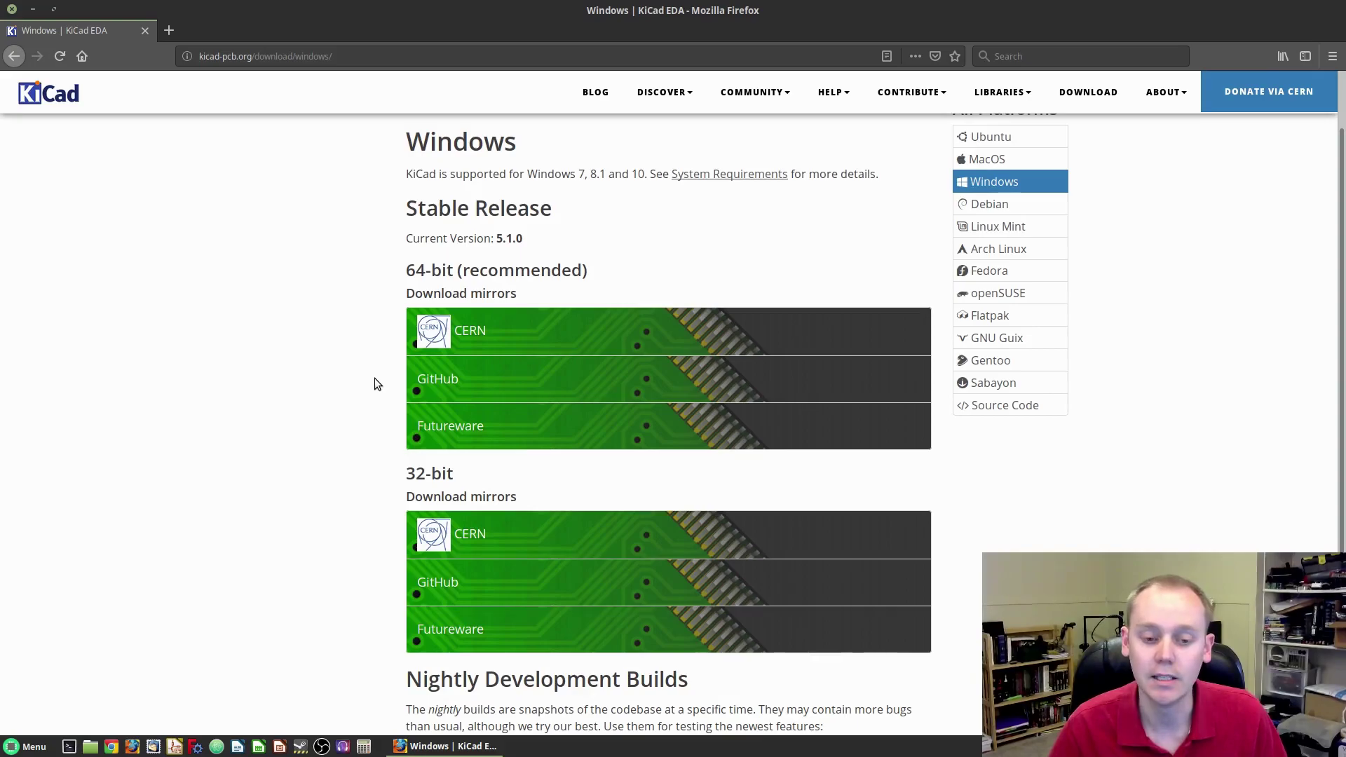
{"action": "scroll", "coordinate": [375, 382], "scroll_direction": "down", "scroll_amount": 5}
{"action": "scroll", "coordinate": [352, 382], "scroll_direction": "down", "scroll_amount": 1}
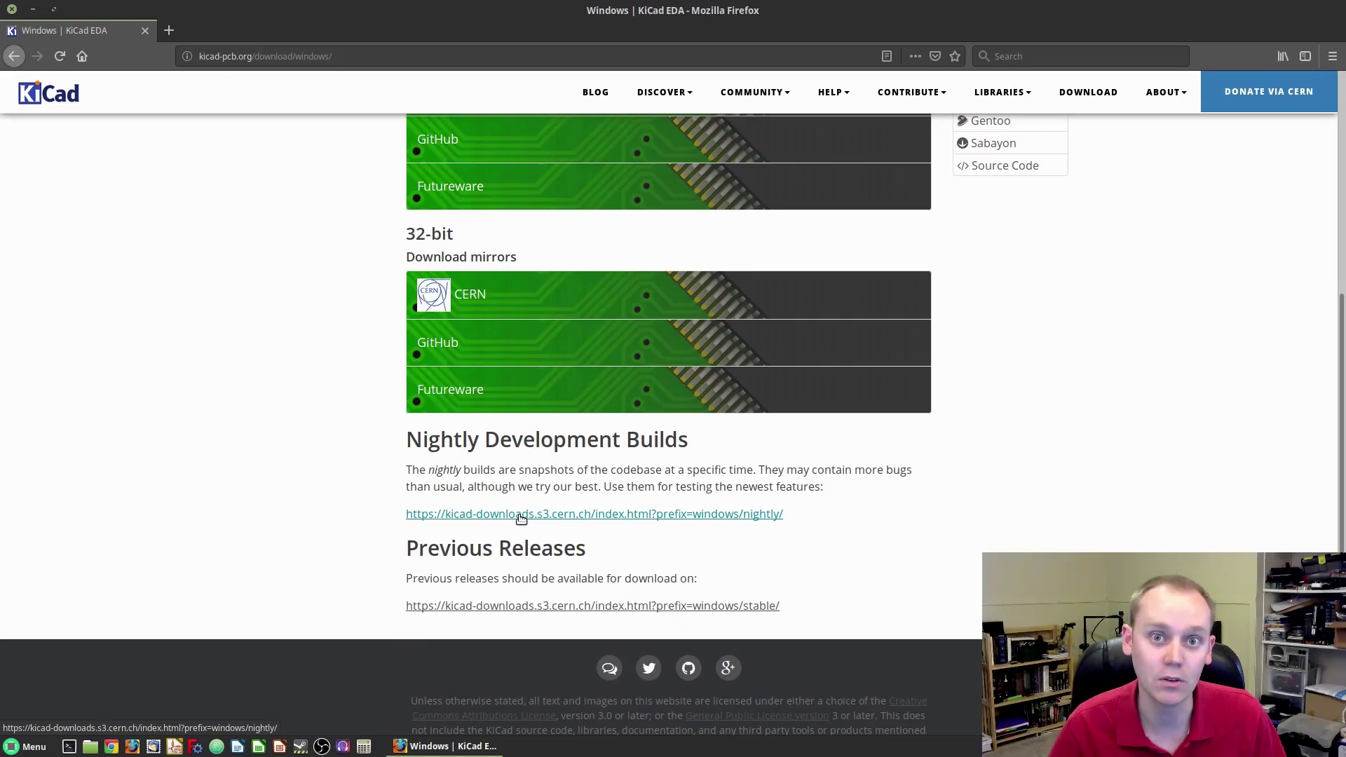
{"action": "scroll", "coordinate": [364, 512], "scroll_direction": "up", "scroll_amount": 7}
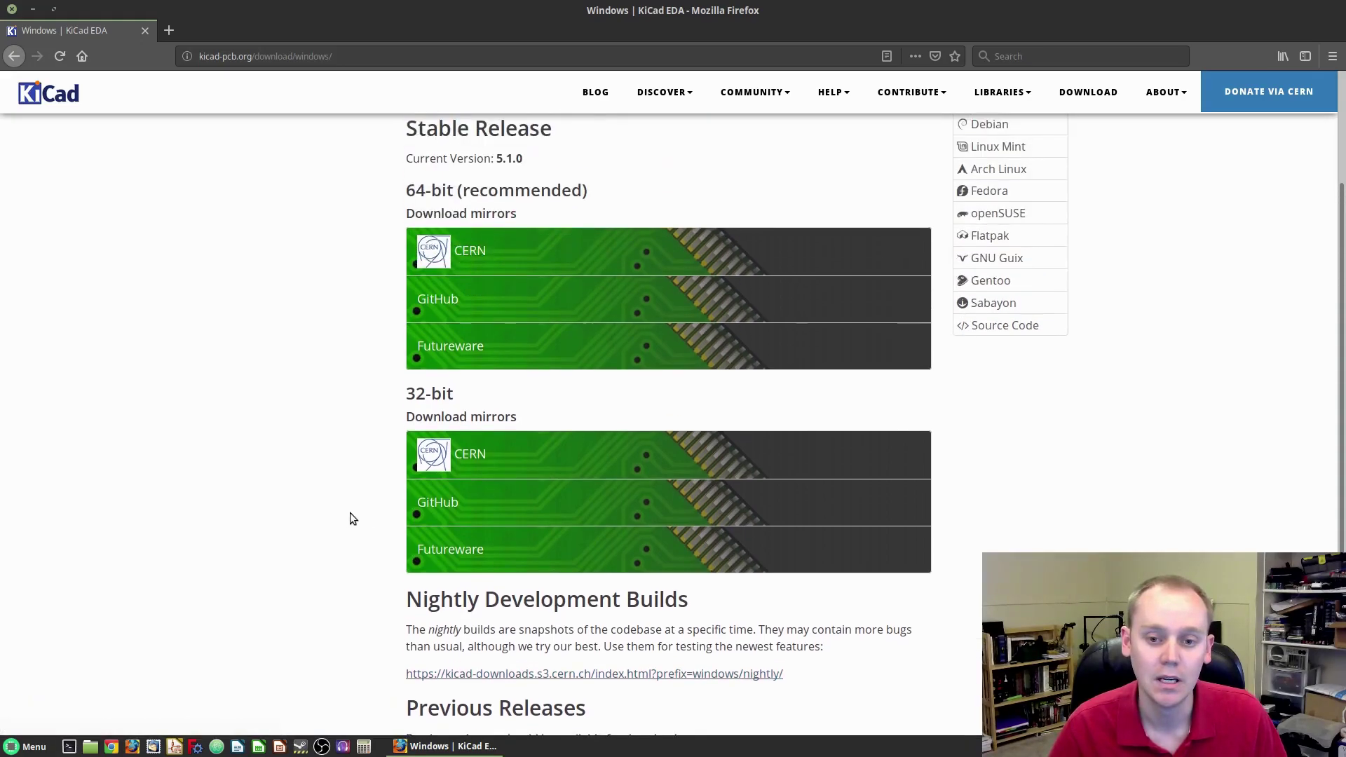
{"action": "scroll", "coordinate": [322, 484], "scroll_direction": "up", "scroll_amount": 1}
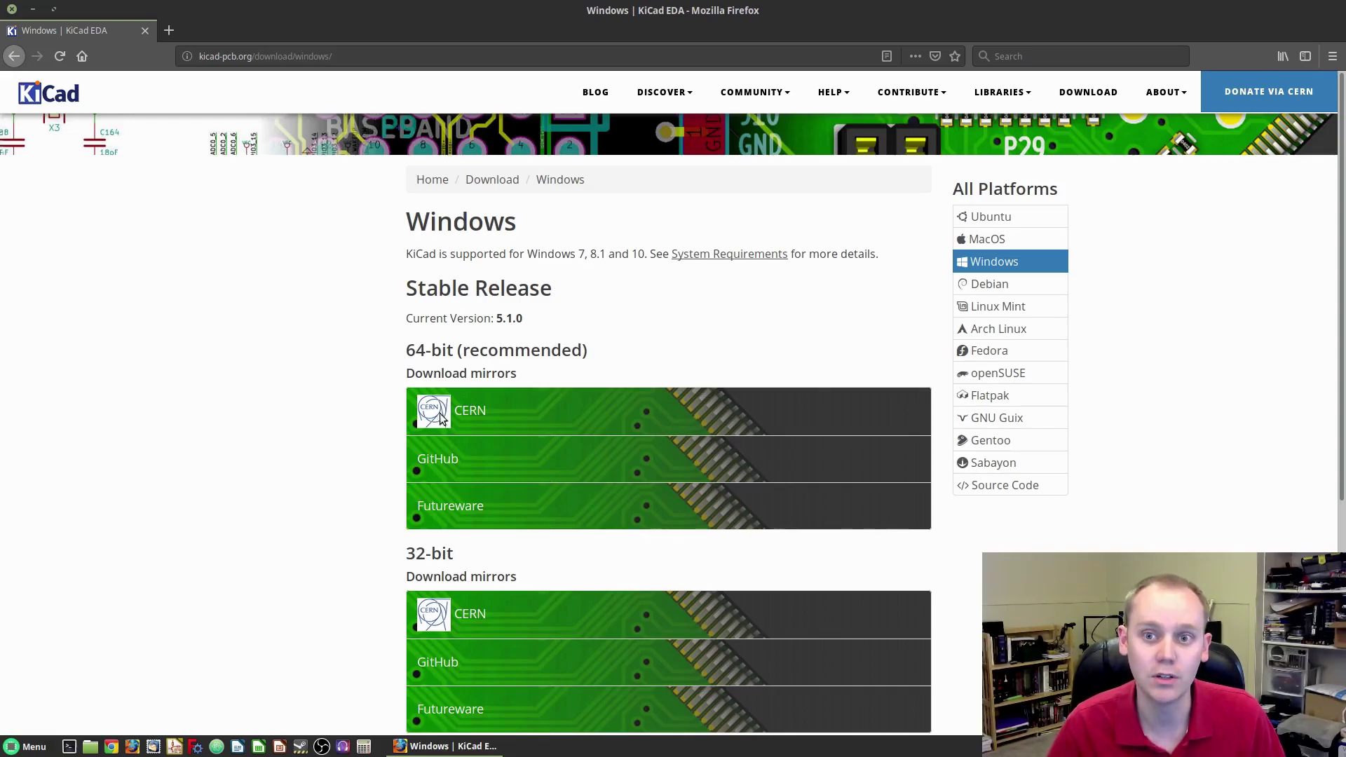
{"action": "left_click", "coordinate": [1029, 94]}
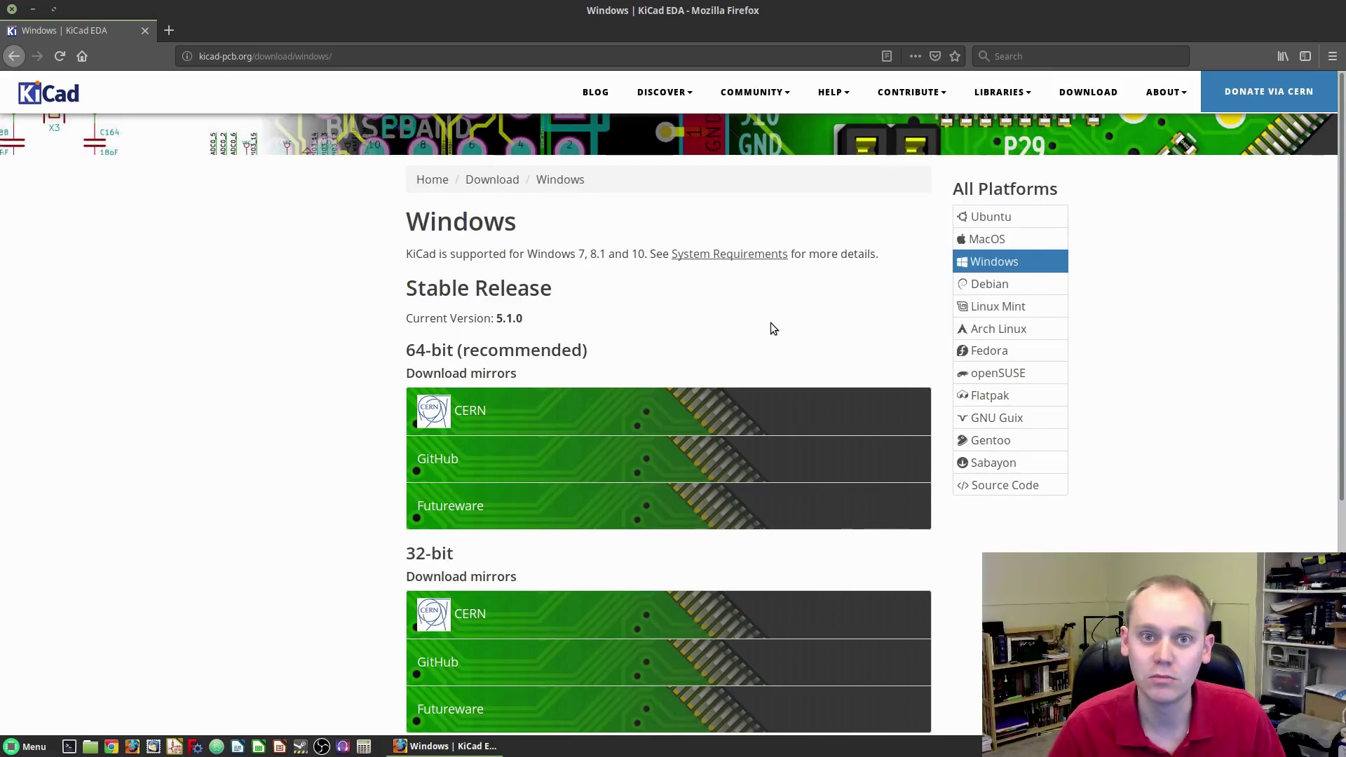
{"action": "key", "text": "alt+Left"}
{"action": "left_click", "coordinate": [695, 222]}
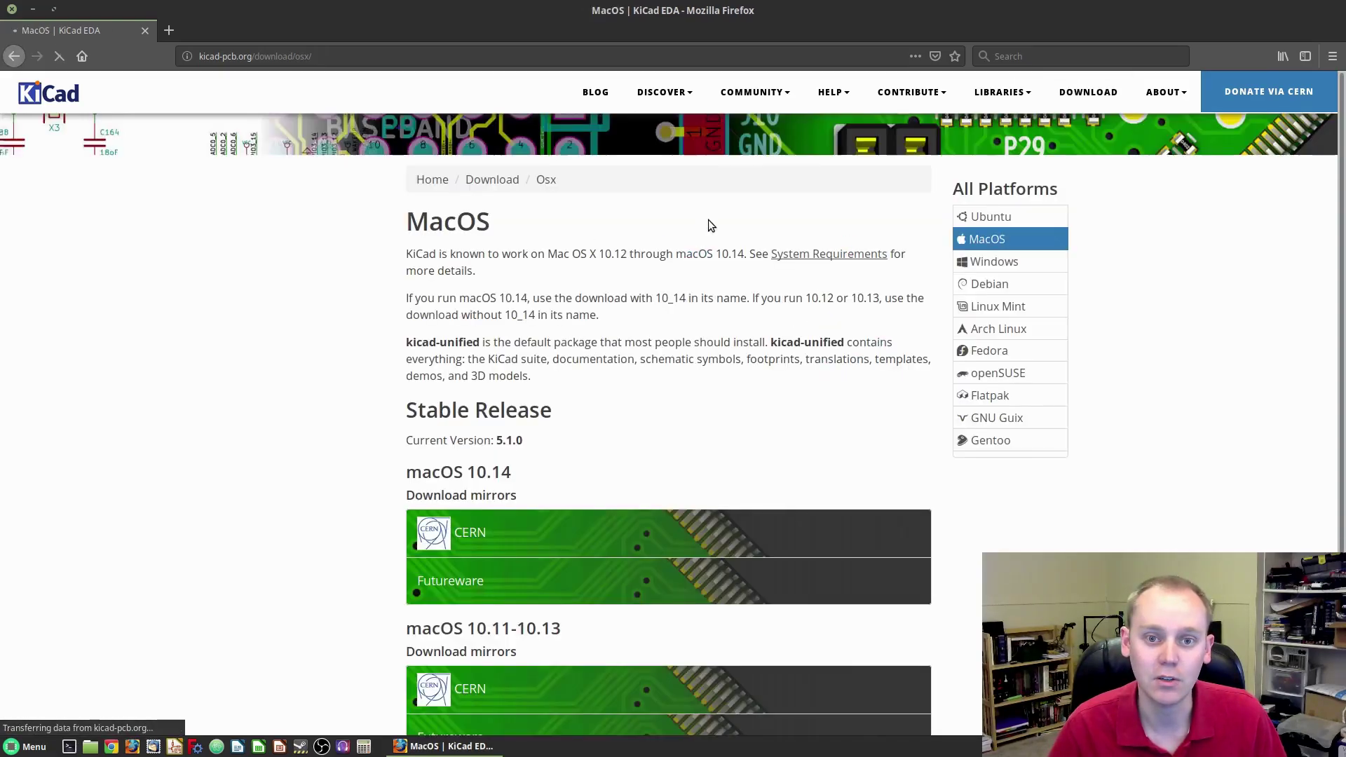
{"action": "scroll", "coordinate": [681, 306], "scroll_direction": "down", "scroll_amount": 1}
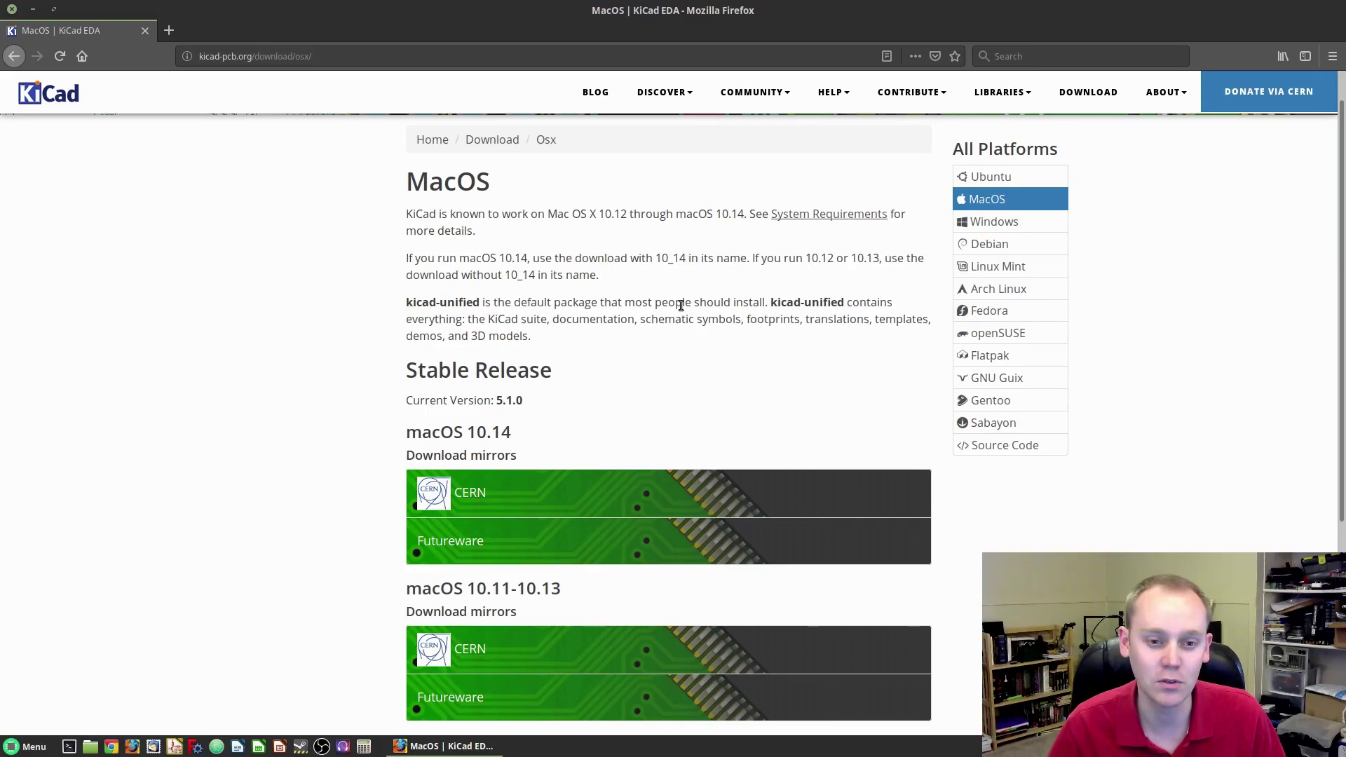
{"action": "scroll", "coordinate": [535, 303], "scroll_direction": "down", "scroll_amount": 3}
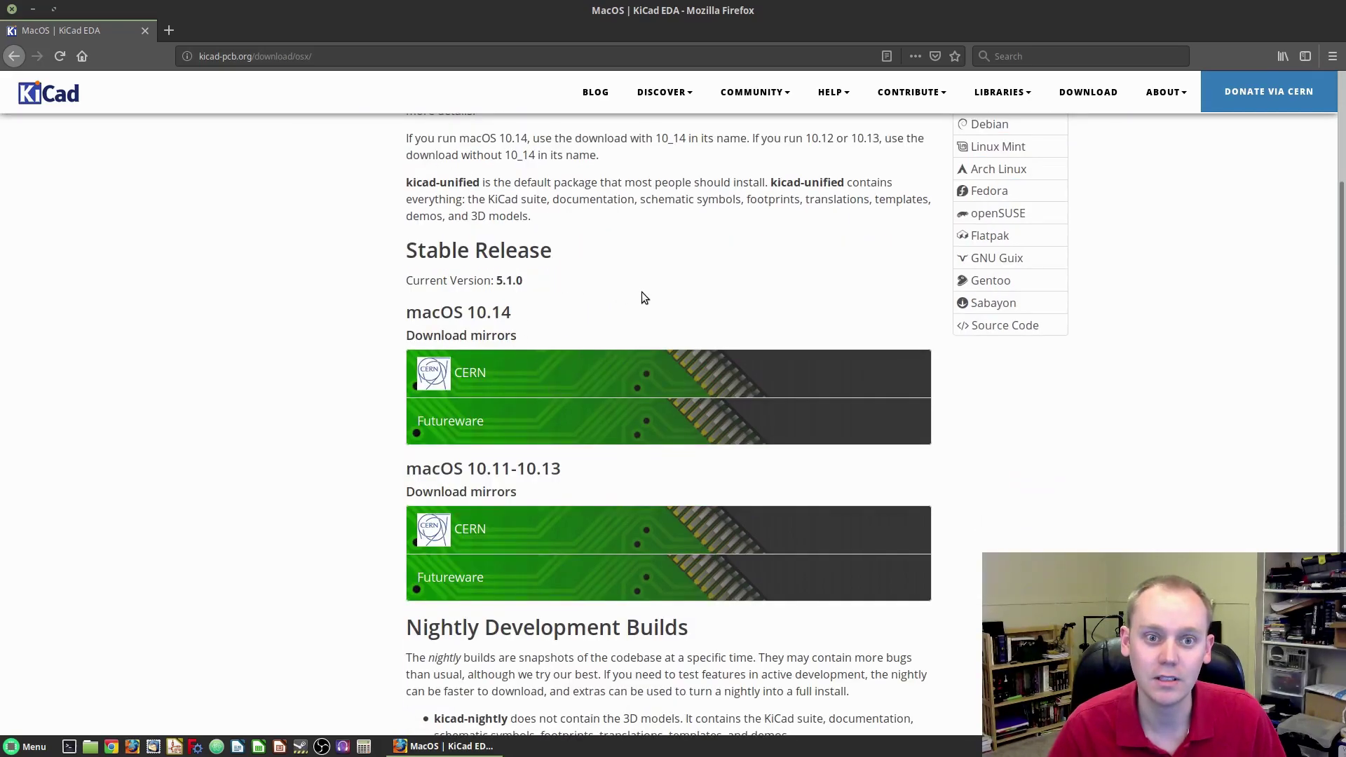
{"action": "scroll", "coordinate": [642, 305], "scroll_direction": "up", "scroll_amount": 3}
{"action": "scroll", "coordinate": [679, 330], "scroll_direction": "down", "scroll_amount": 4}
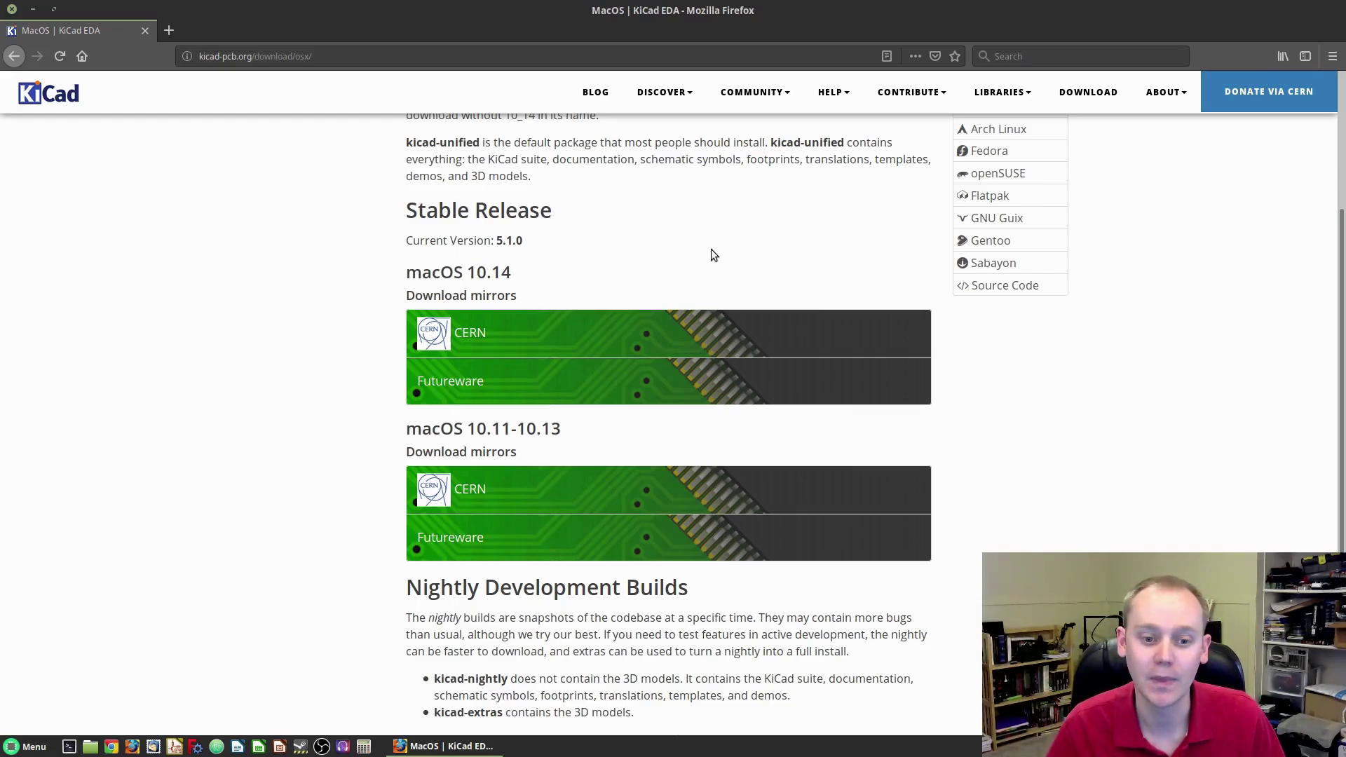
{"action": "scroll", "coordinate": [711, 252], "scroll_direction": "up", "scroll_amount": 3}
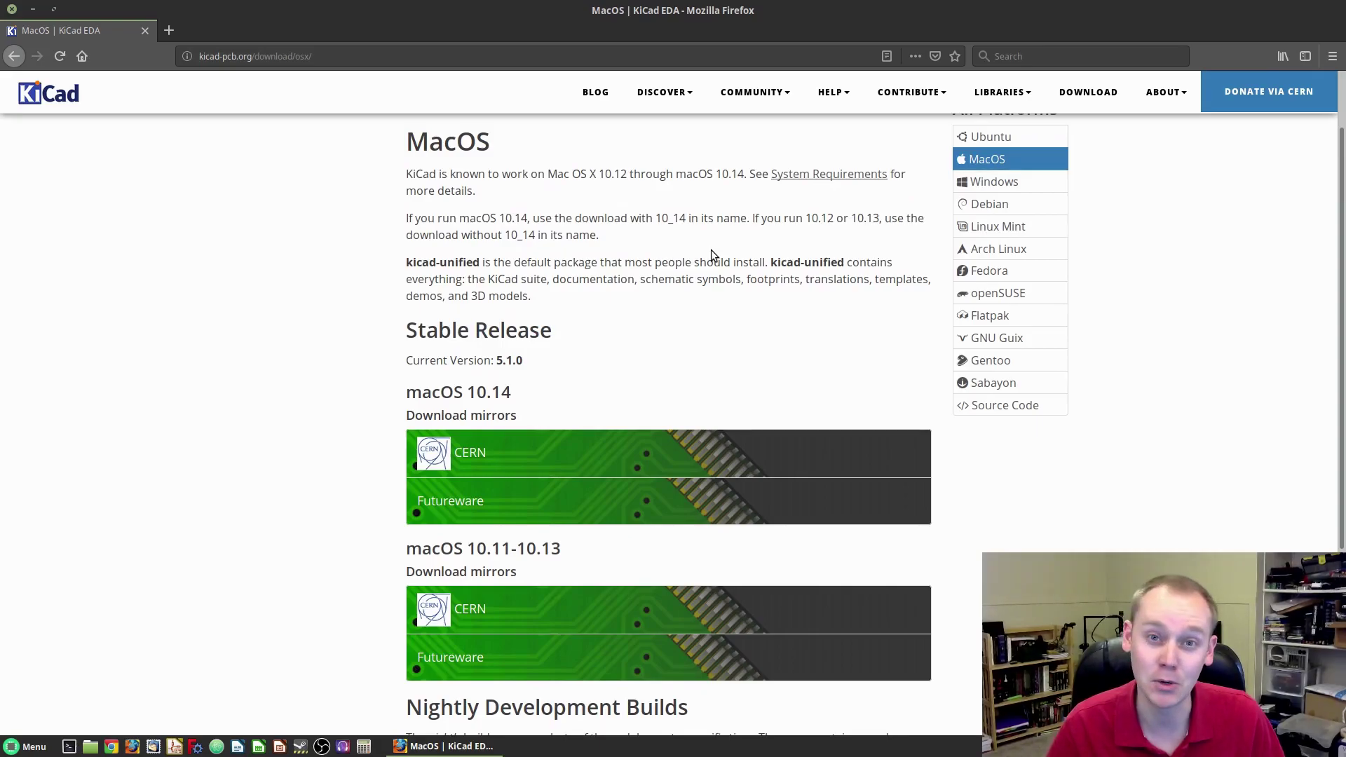
{"action": "key", "text": "alt+Left"}
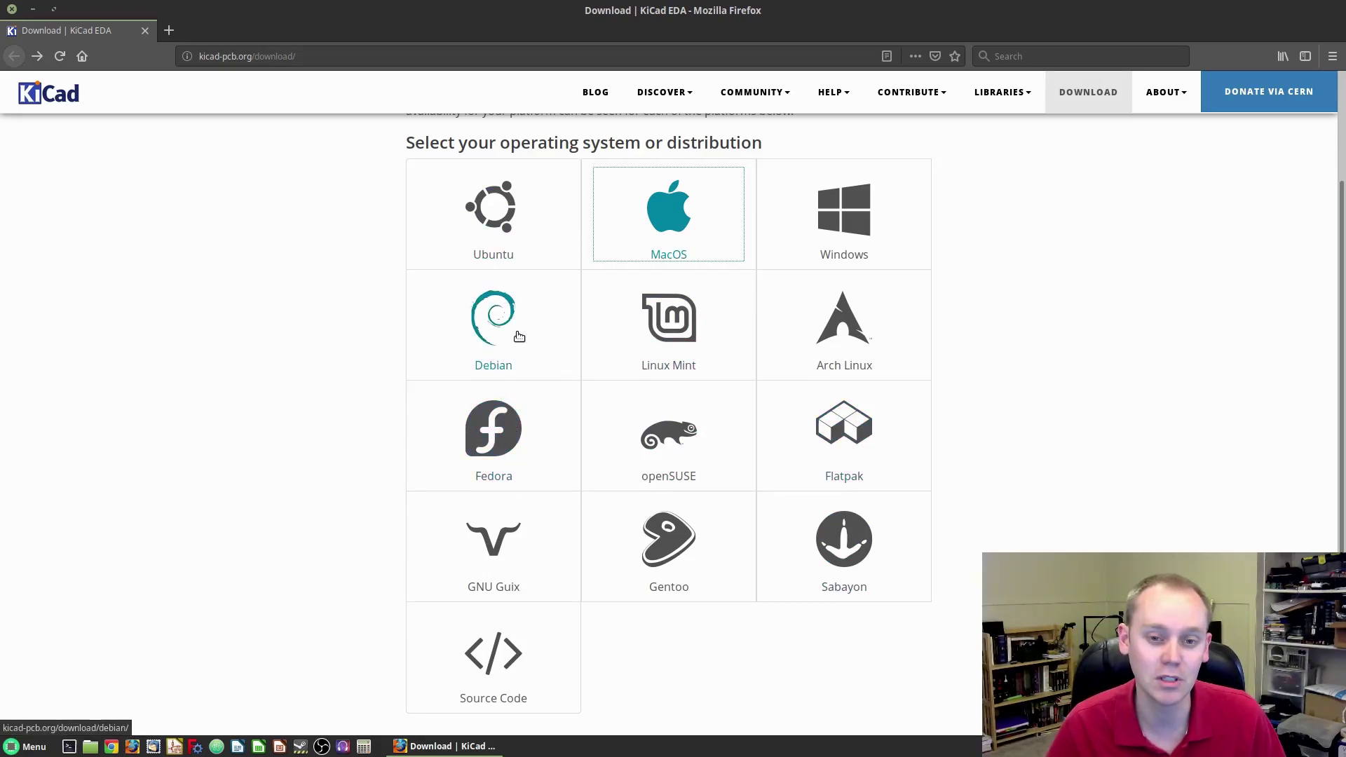
Open the Linux Mint download page and highlight the stable PPA add-repository, update and kicad install commands
{"action": "left_click", "coordinate": [635, 331]}
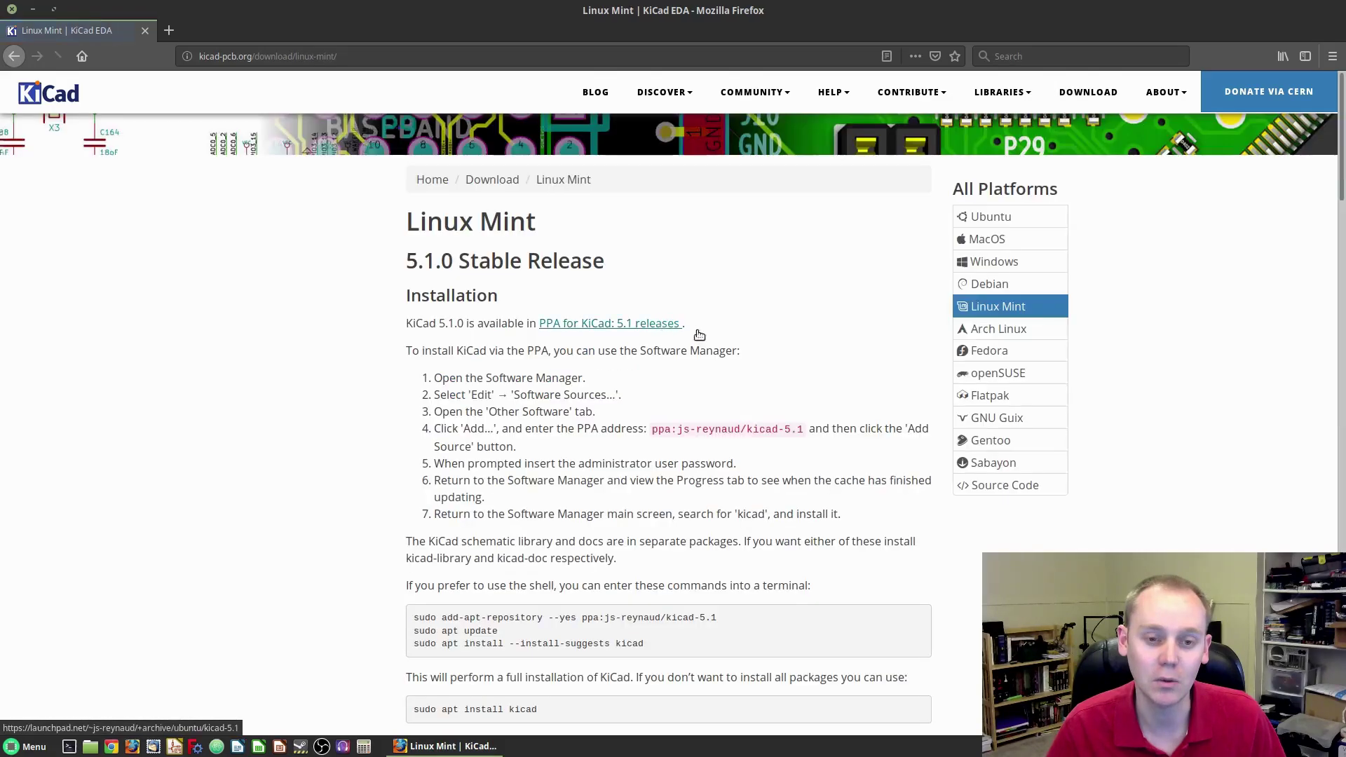
{"action": "scroll", "coordinate": [801, 327], "scroll_direction": "down", "scroll_amount": 1}
{"action": "scroll", "coordinate": [776, 319], "scroll_direction": "down", "scroll_amount": 1}
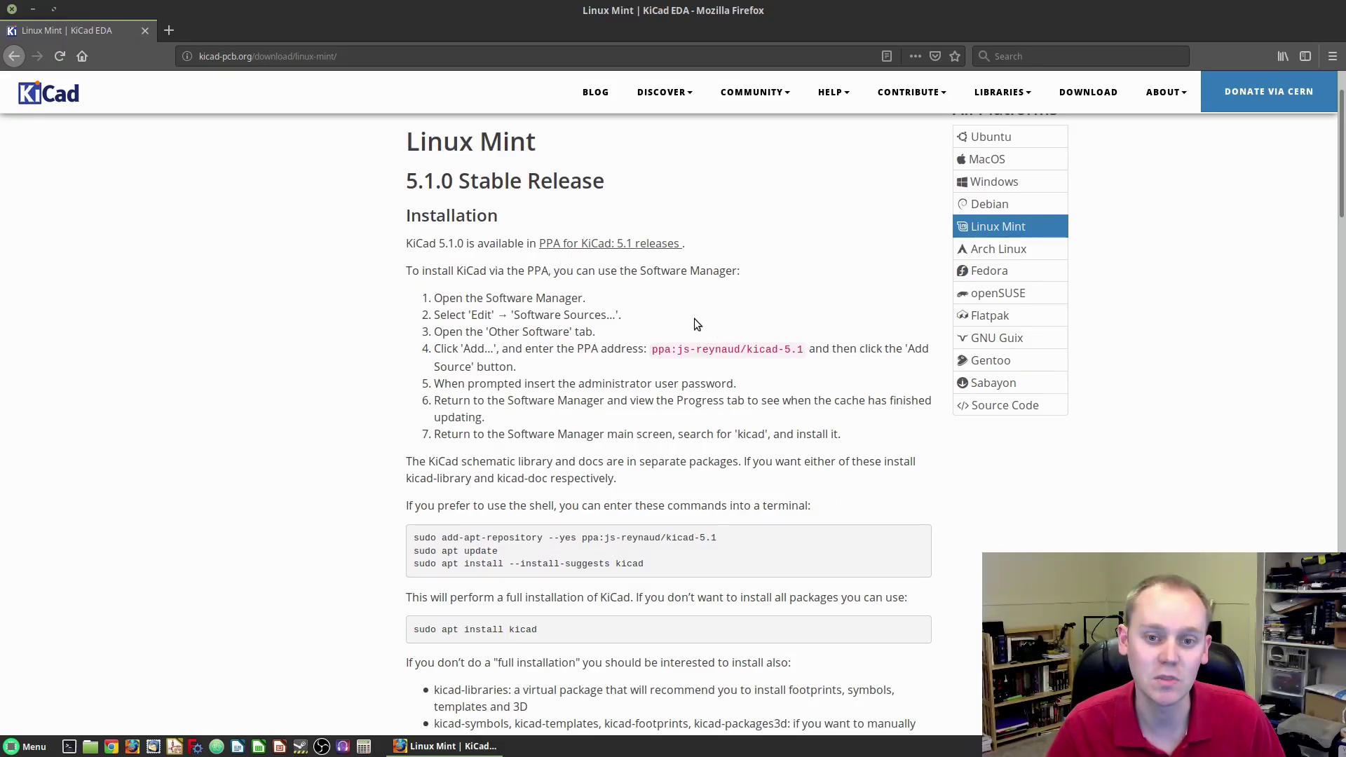
{"action": "scroll", "coordinate": [643, 306], "scroll_direction": "down", "scroll_amount": 1}
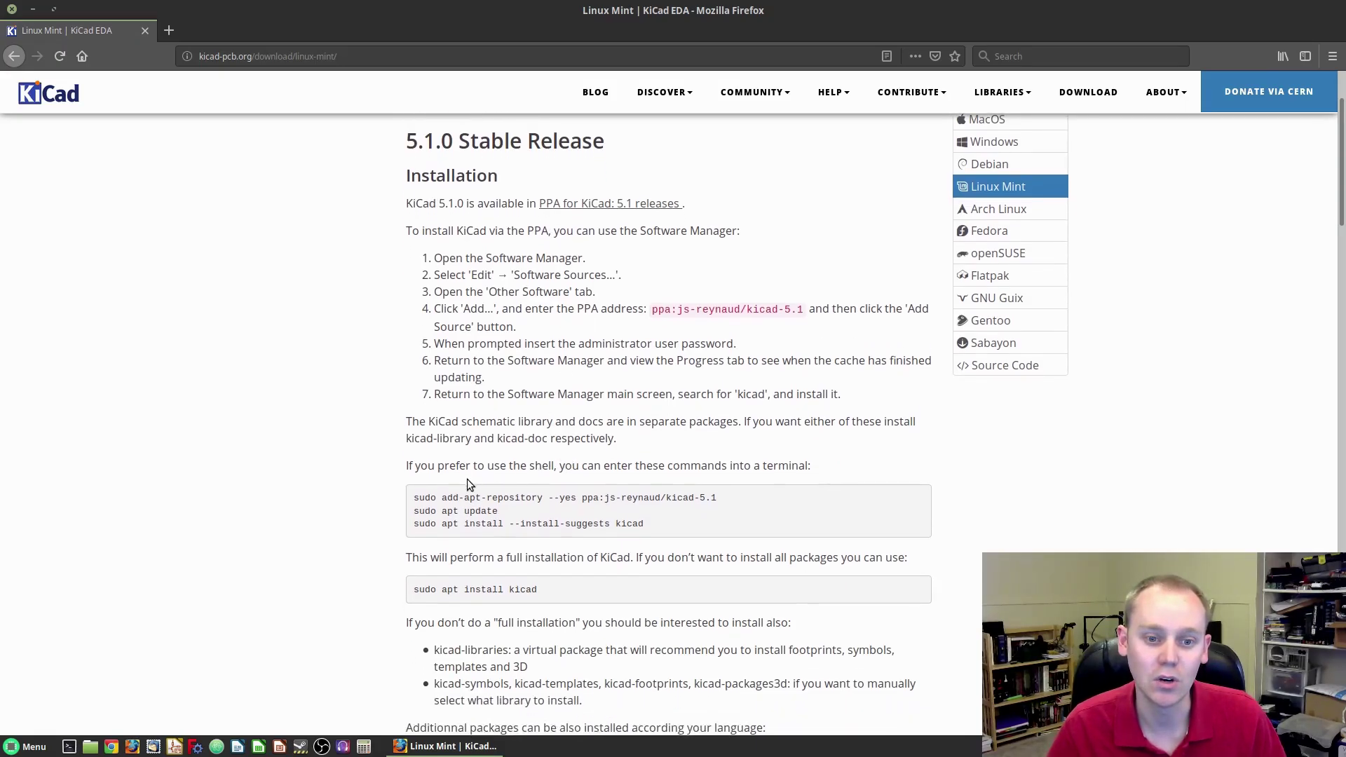
{"action": "left_click_drag", "start_coordinate": [412, 499], "coordinate": [733, 499]}
{"action": "left_click_drag", "start_coordinate": [414, 511], "coordinate": [506, 514]}
{"action": "left_click_drag", "start_coordinate": [415, 525], "coordinate": [701, 533]}
Highlight the nightly PPA add-repository and apt update commands, then show the Libraries menu
{"action": "scroll", "coordinate": [701, 533], "scroll_direction": "down", "scroll_amount": 10}
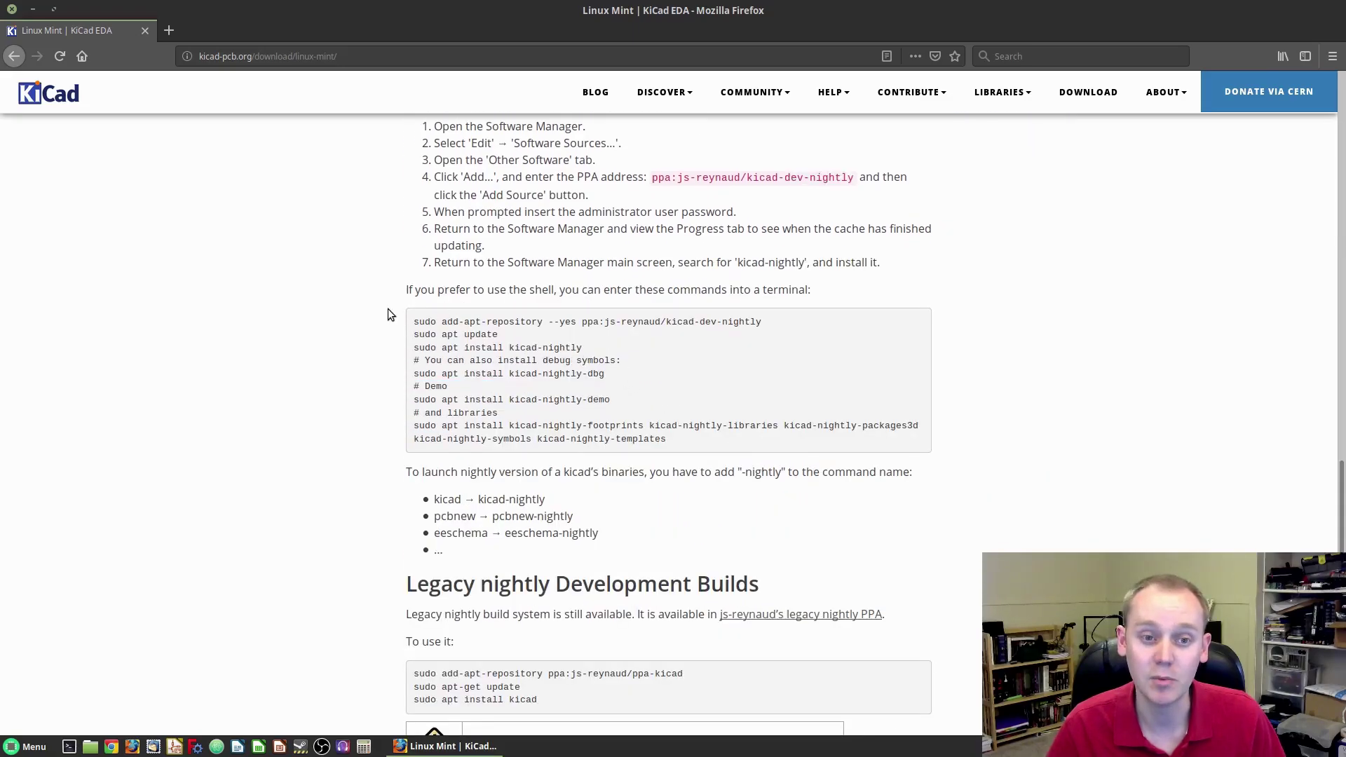
{"action": "left_click_drag", "start_coordinate": [403, 321], "coordinate": [826, 324]}
{"action": "left_click_drag", "start_coordinate": [397, 336], "coordinate": [525, 338]}
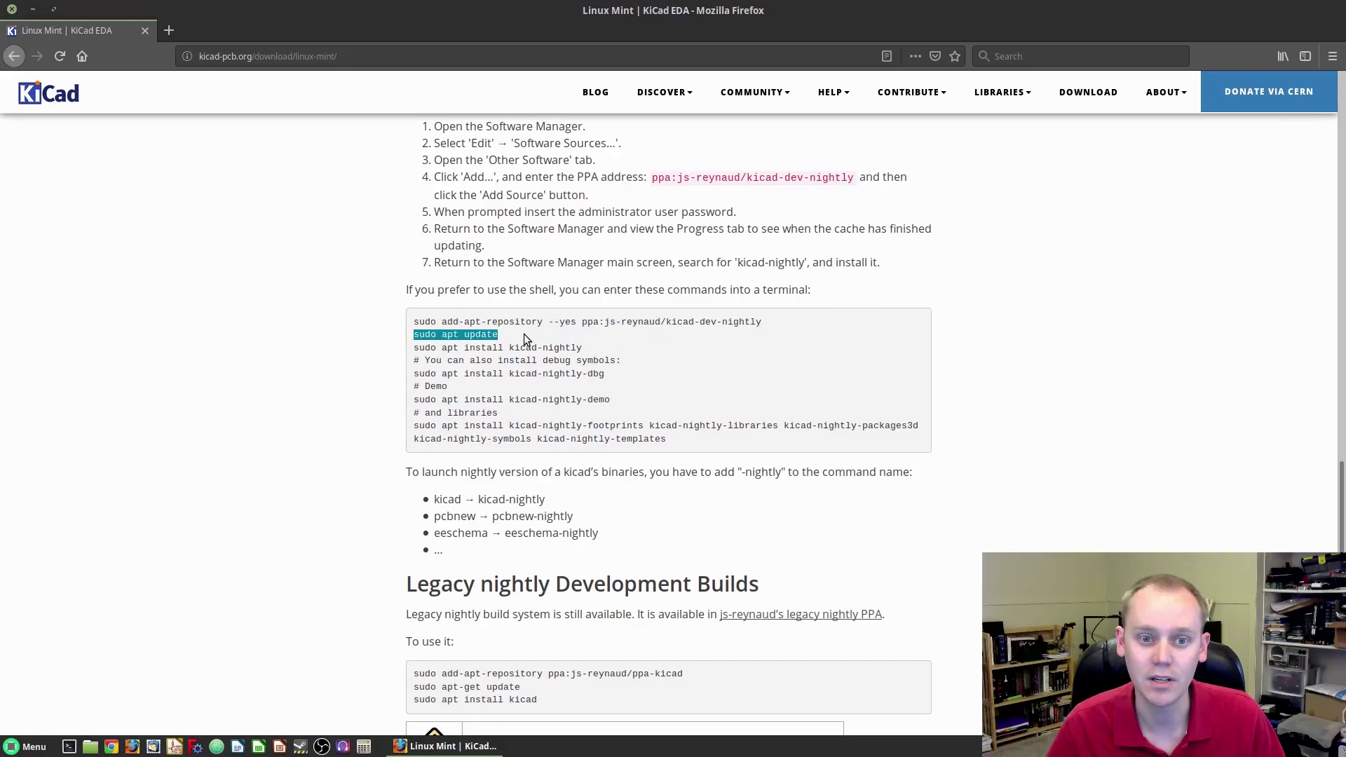
{"action": "scroll", "coordinate": [701, 281], "scroll_direction": "up", "scroll_amount": 15}
{"action": "left_click", "coordinate": [999, 91]}
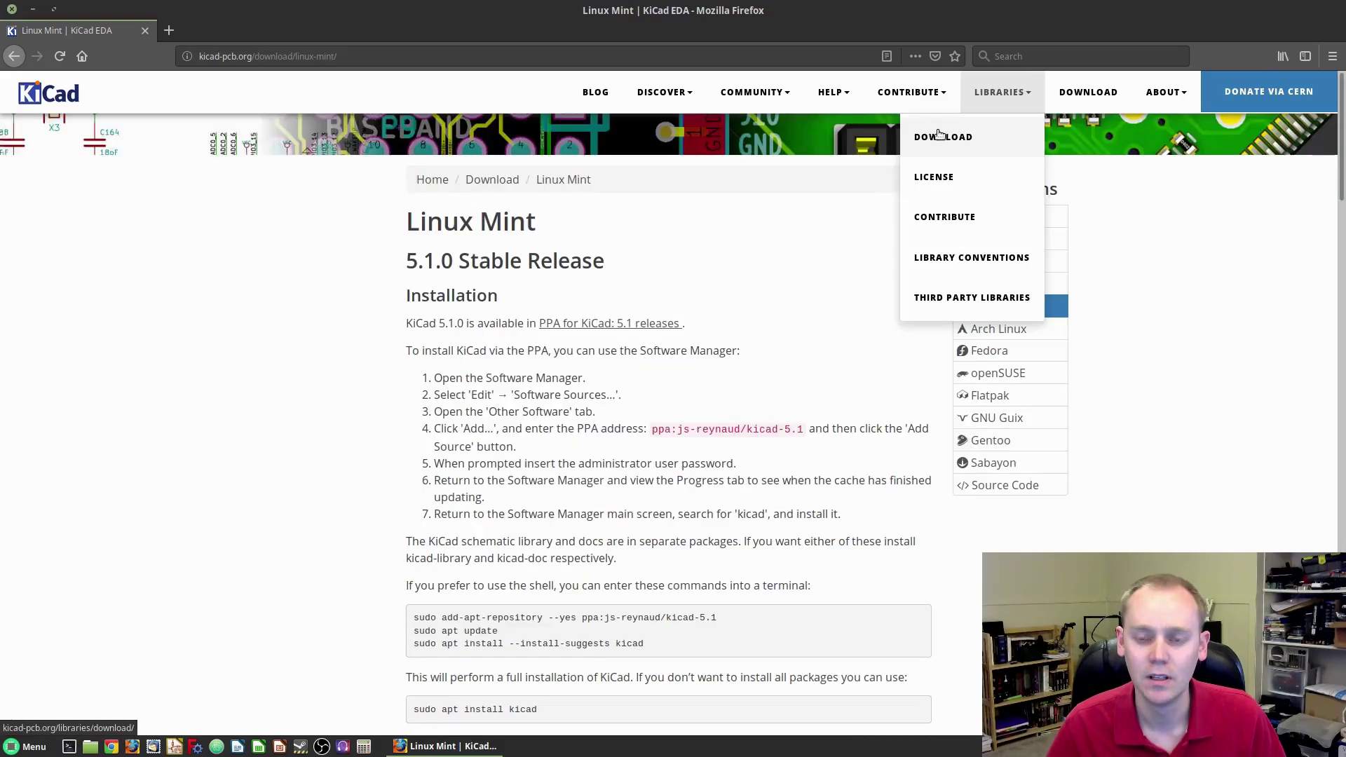
Open KiCad's Download Libraries page and scroll through its contents
{"action": "left_click", "coordinate": [980, 138]}
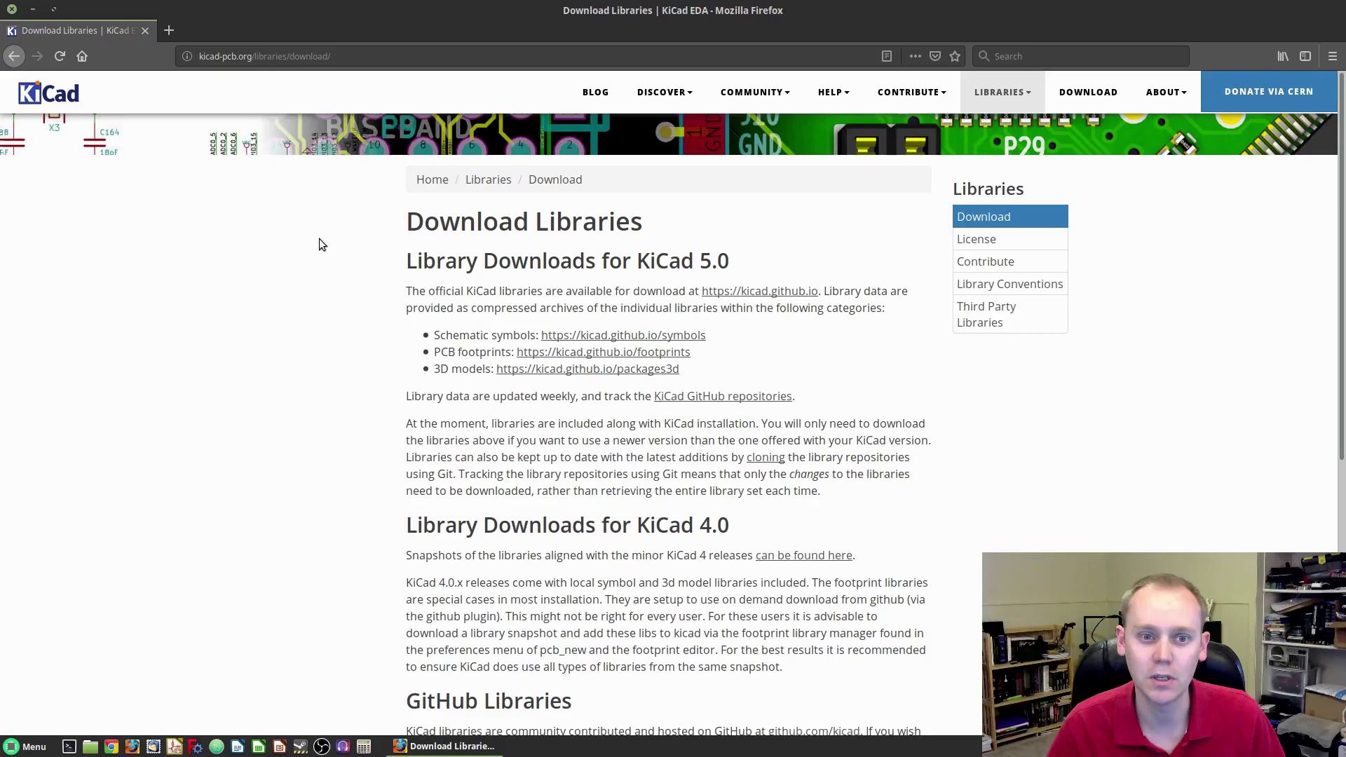
{"action": "scroll", "coordinate": [413, 231], "scroll_direction": "down", "scroll_amount": 3}
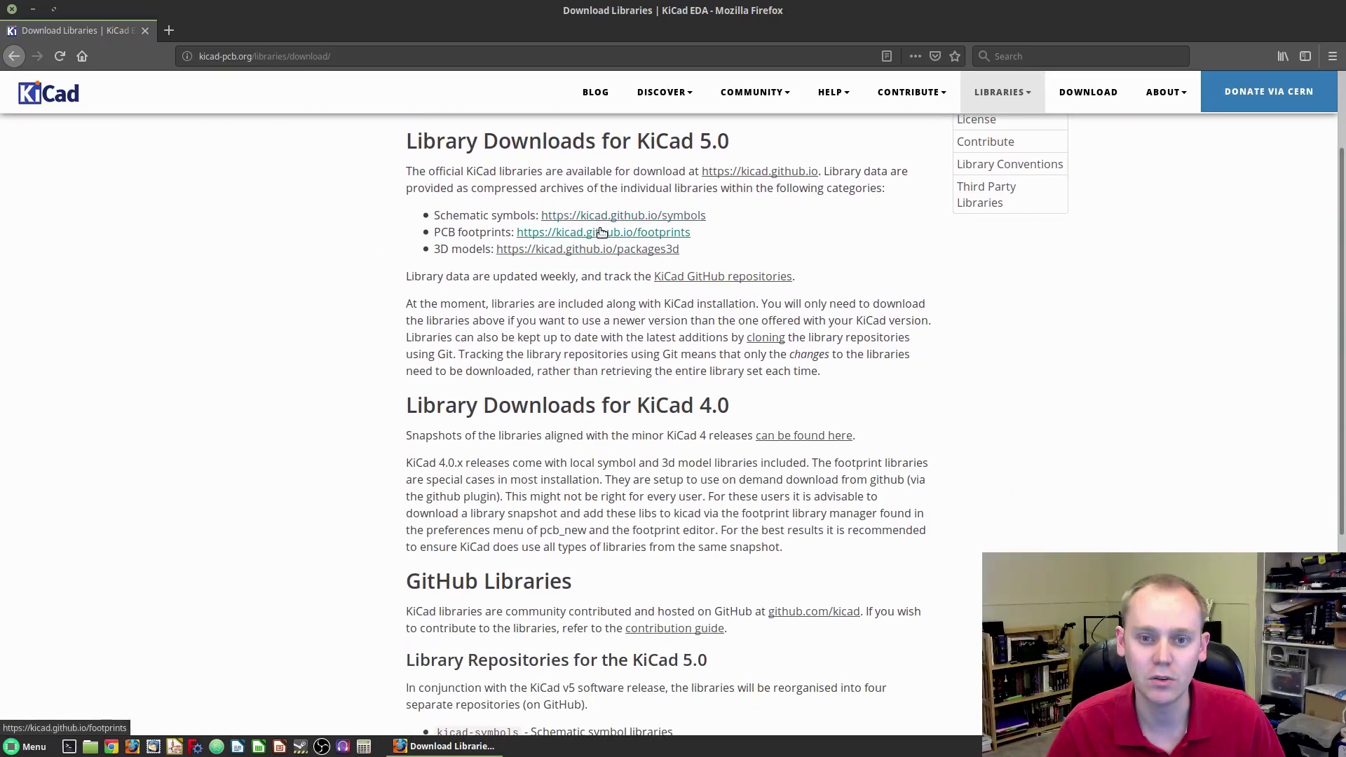
{"action": "scroll", "coordinate": [523, 304], "scroll_direction": "down", "scroll_amount": 7}
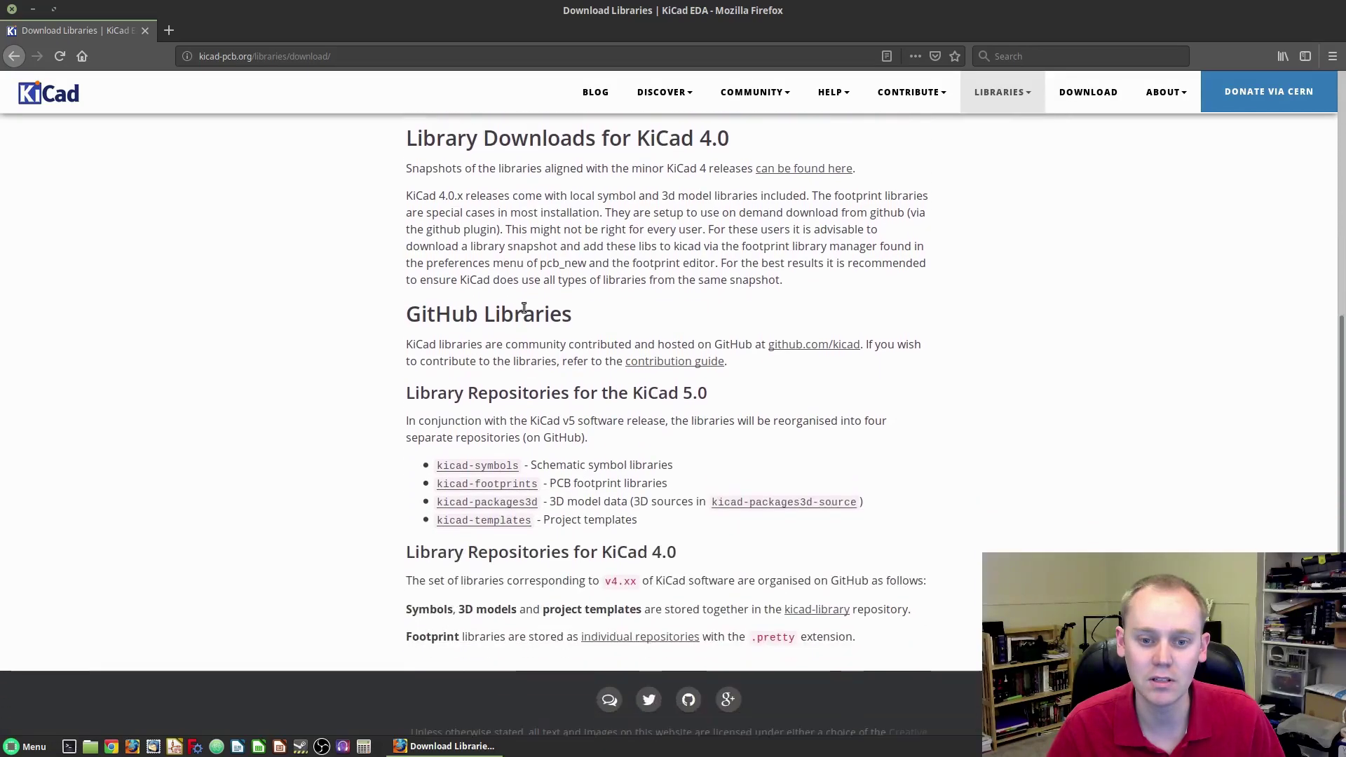
{"action": "scroll", "coordinate": [533, 300], "scroll_direction": "up", "scroll_amount": 1}
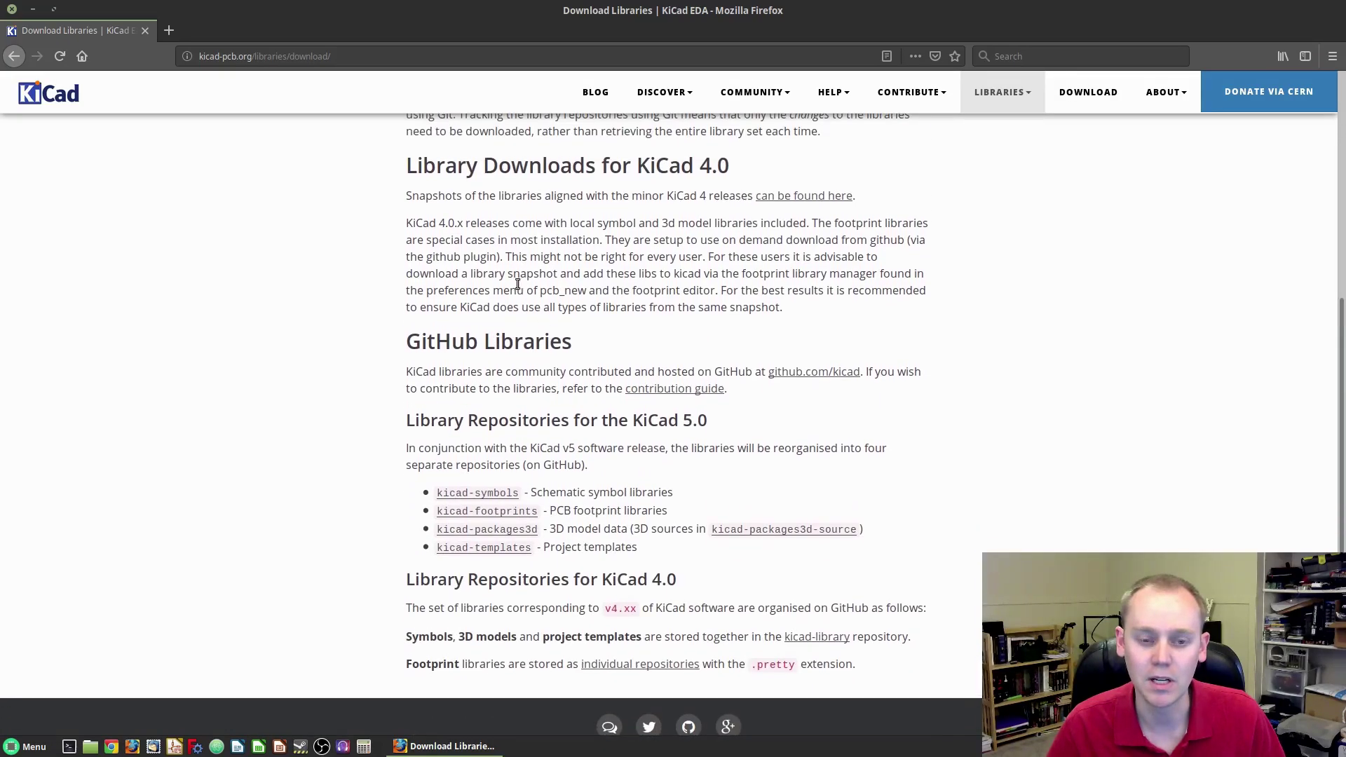
{"action": "scroll", "coordinate": [544, 284], "scroll_direction": "up", "scroll_amount": 8}
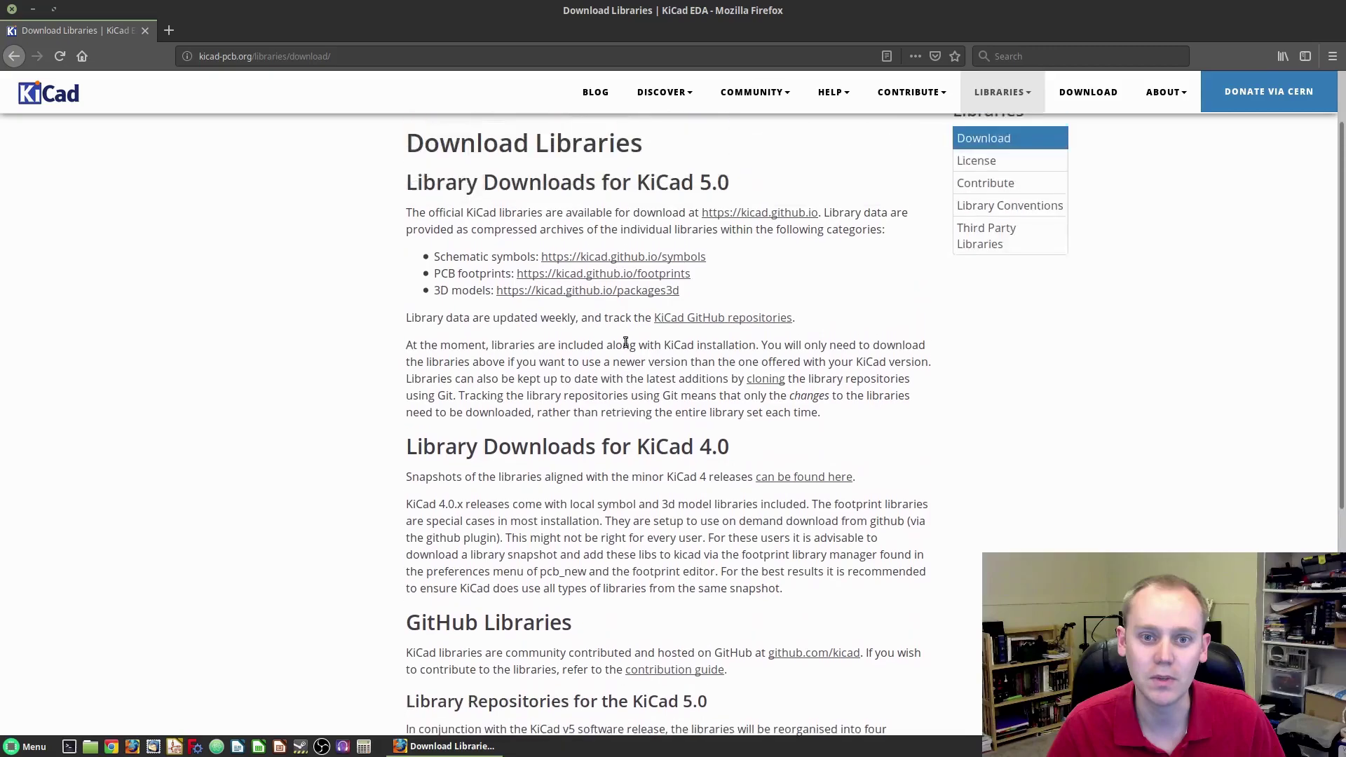
{"action": "scroll", "coordinate": [626, 343], "scroll_direction": "up", "scroll_amount": 2}
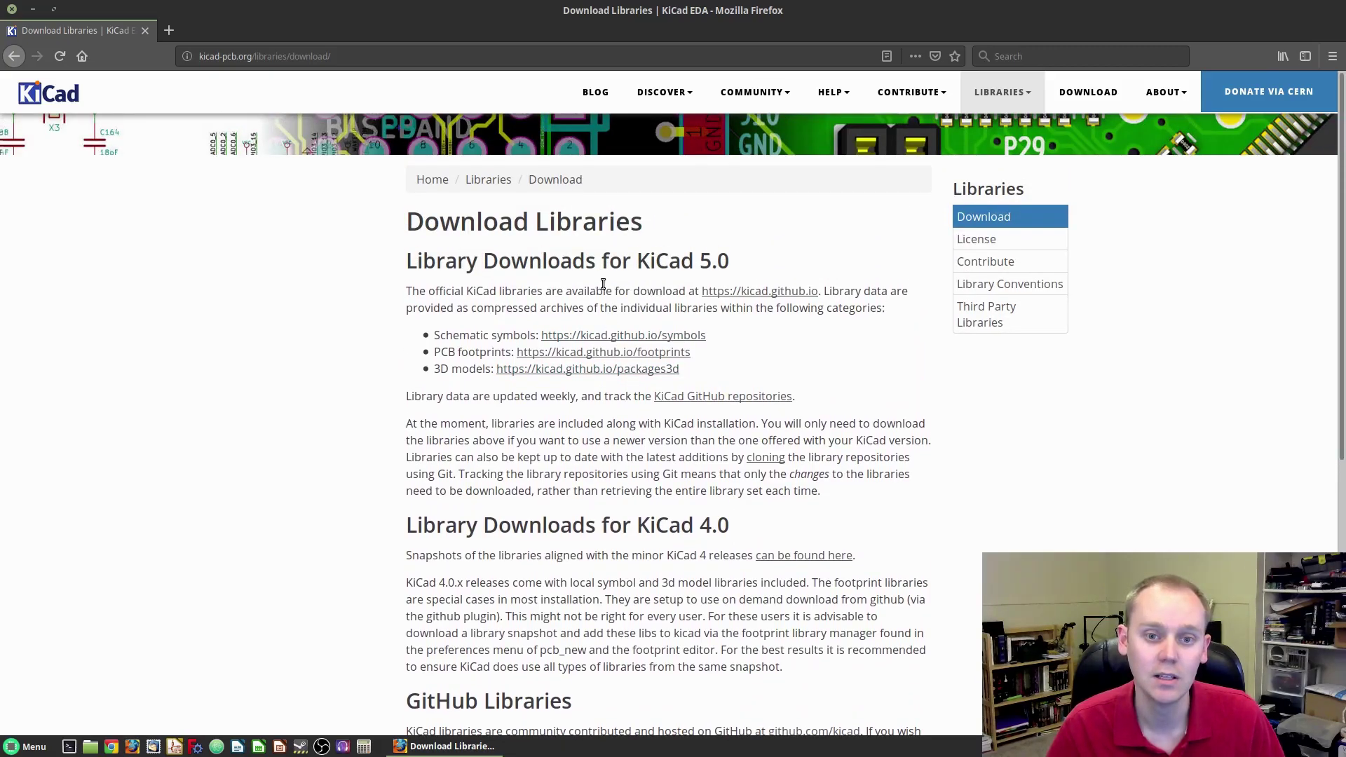
{"action": "scroll", "coordinate": [599, 286], "scroll_direction": "down", "scroll_amount": 2}
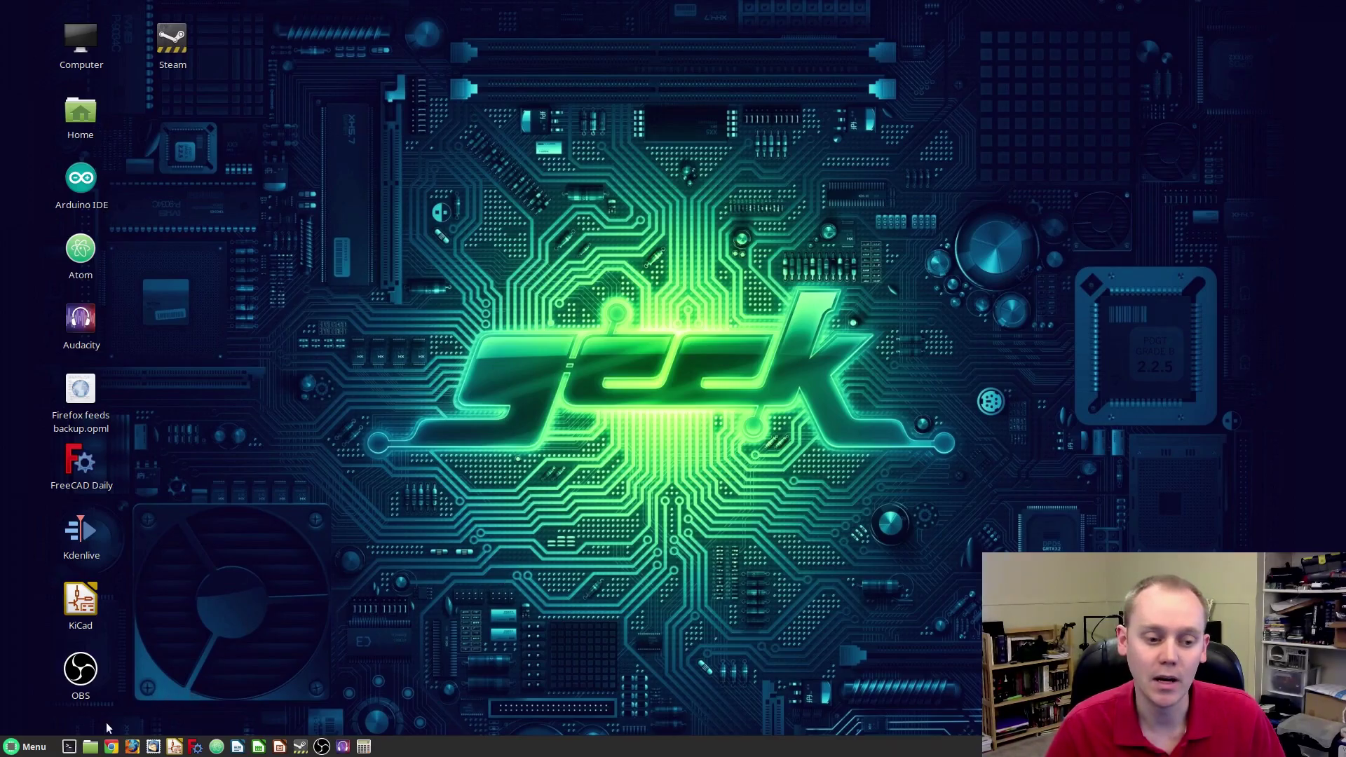
Open the file manager at home and enter the work folder
{"action": "left_click", "coordinate": [90, 747]}
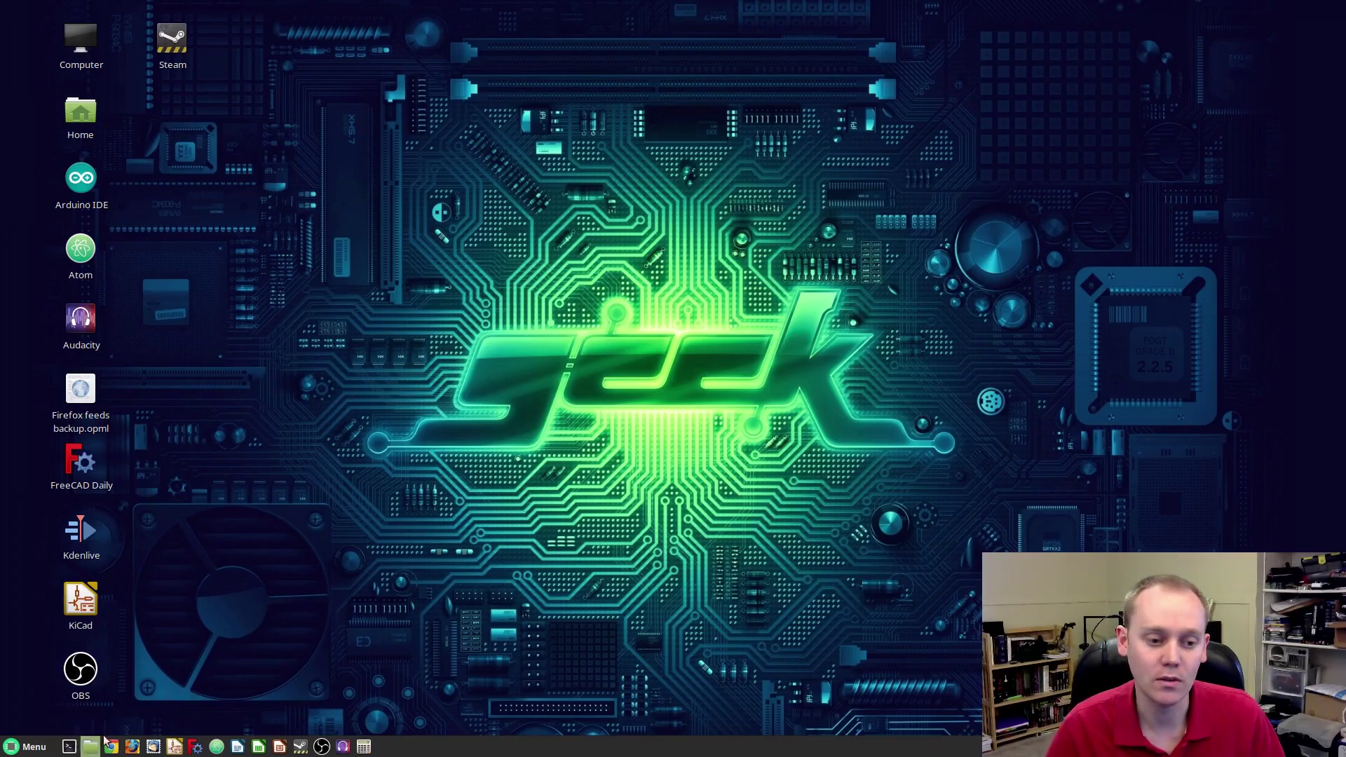
{"action": "double_click", "coordinate": [448, 342]}
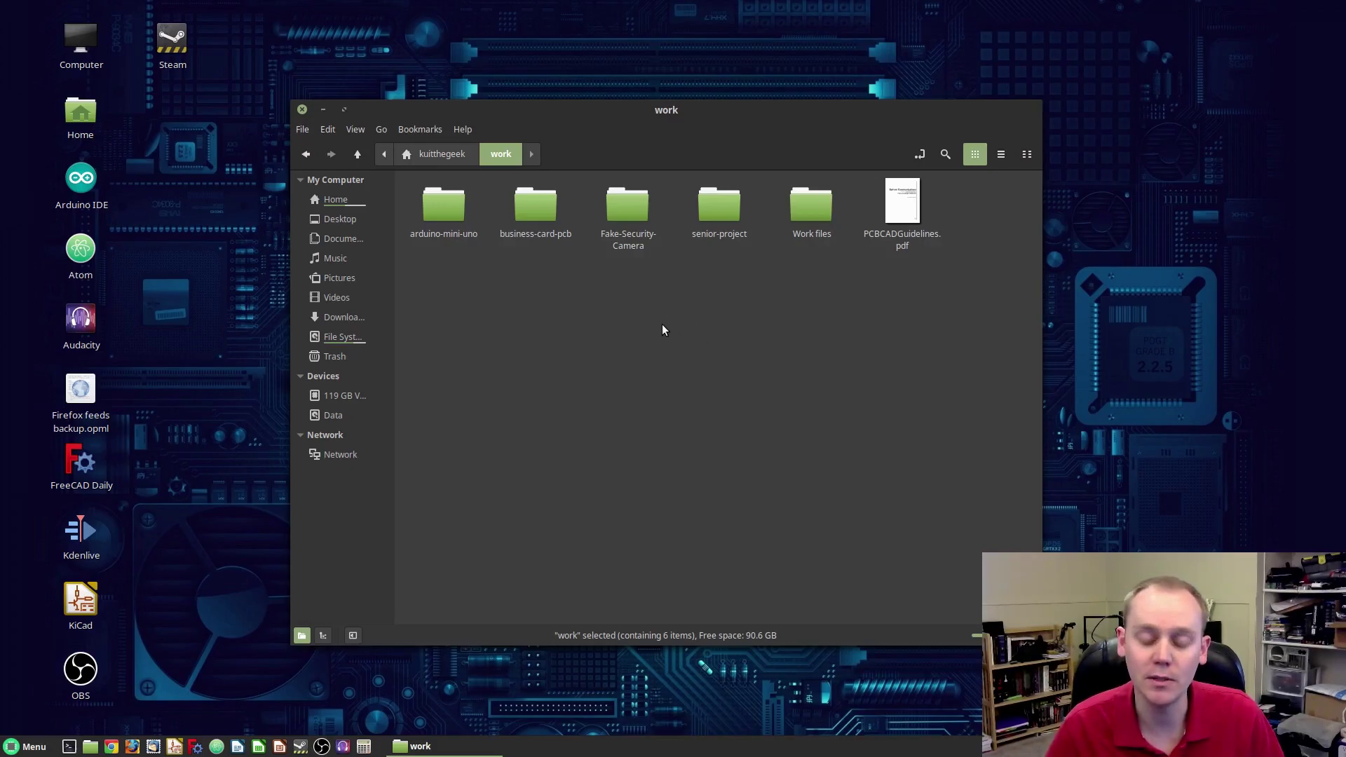
Create a new folder named Sensors-HW inside the work folder
{"action": "right_click", "coordinate": [641, 317]}
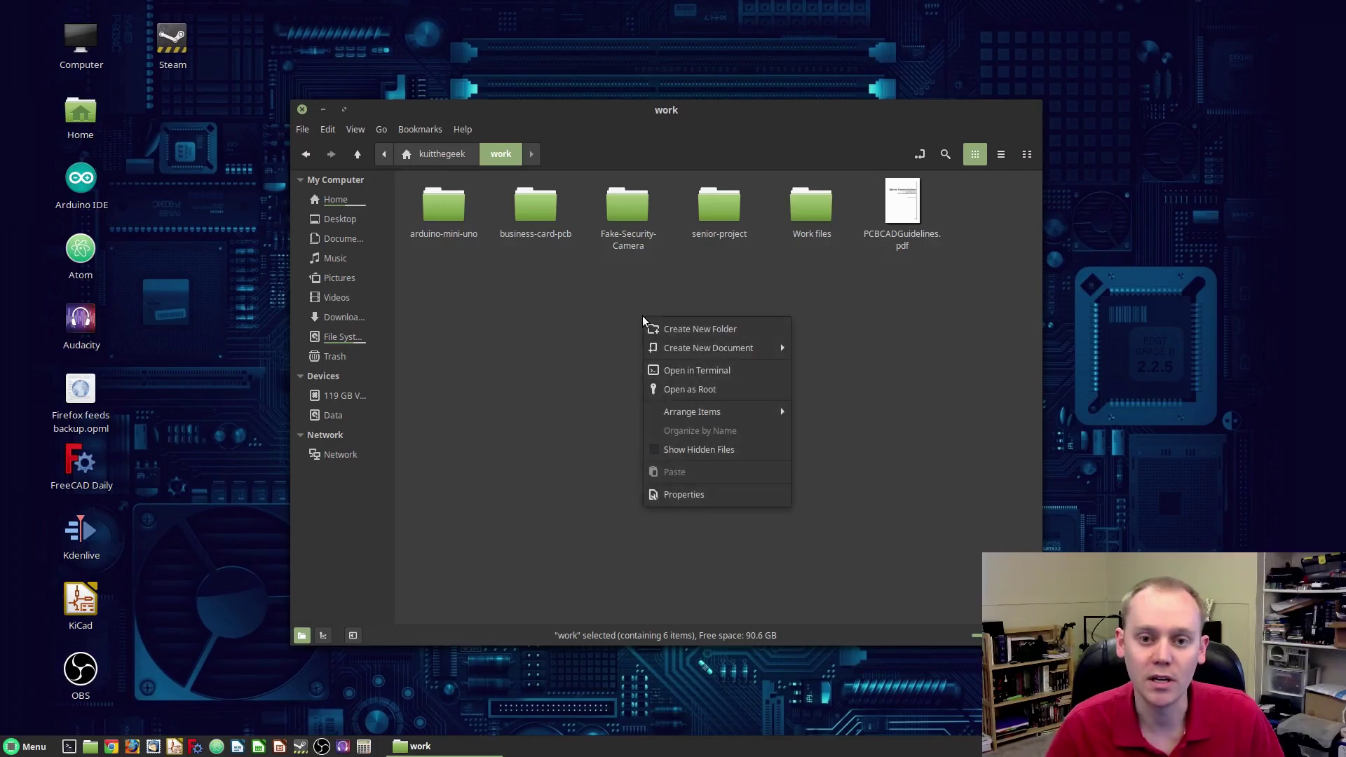
{"action": "left_click", "coordinate": [699, 328]}
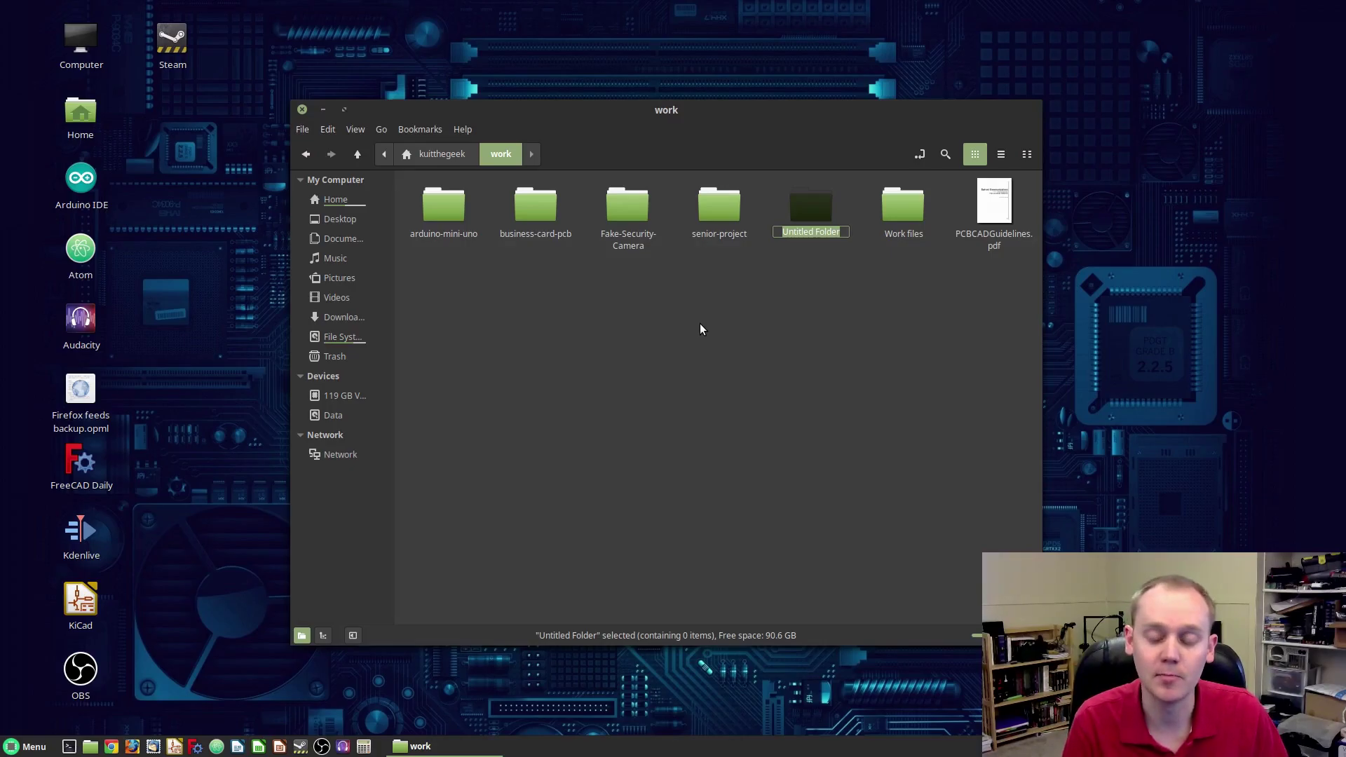
{"action": "type", "text": "Sensors"}
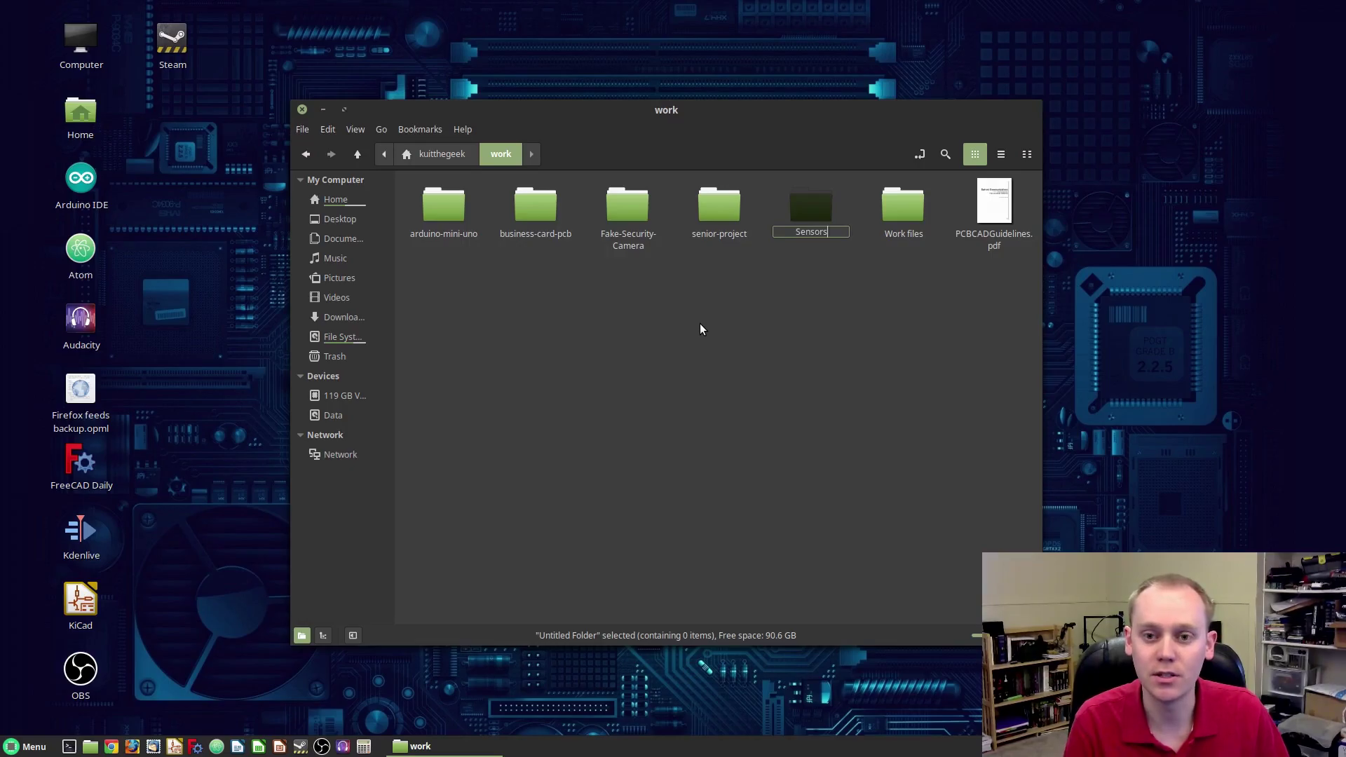
{"action": "type", "text": "-HW"}
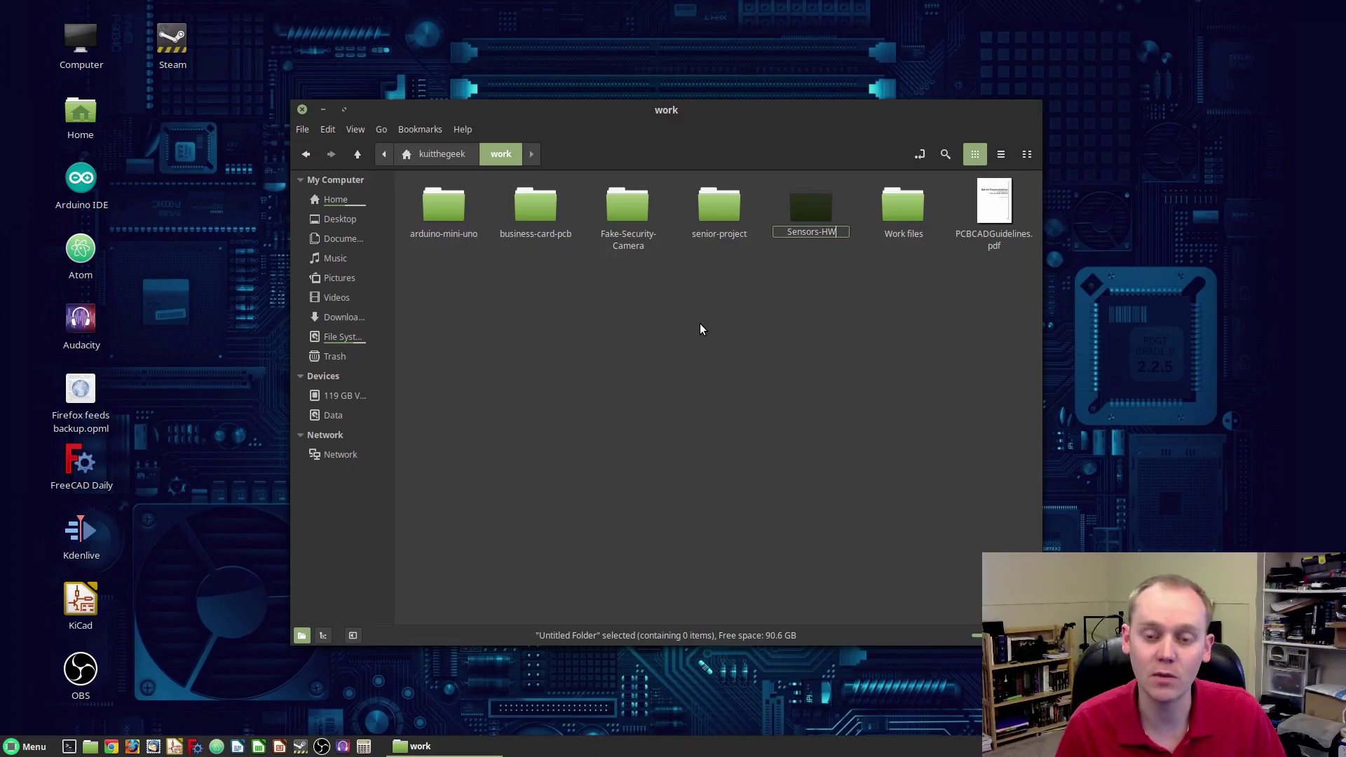
{"action": "key", "text": "Return"}
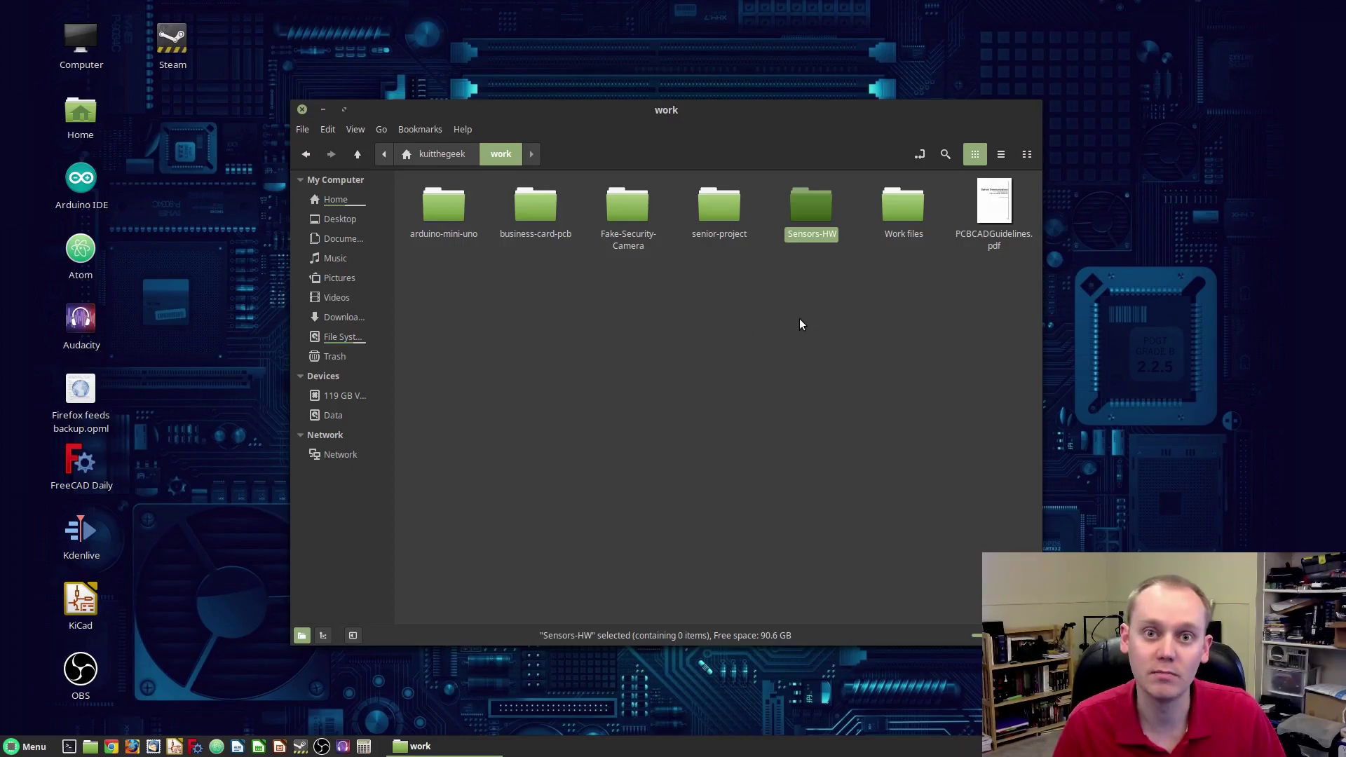
Inside Sensors-HW, create the Documents and sensors-hw folders
{"action": "double_click", "coordinate": [808, 208]}
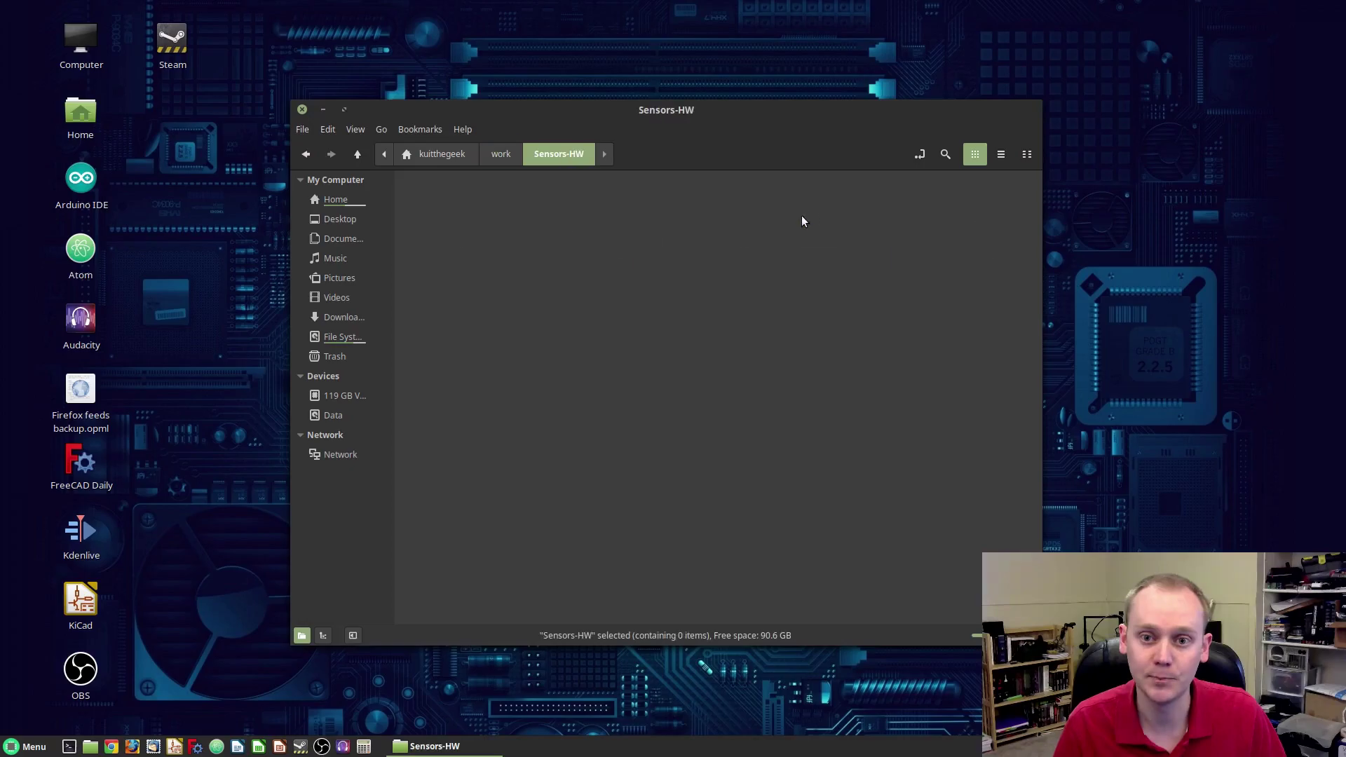
{"action": "right_click", "coordinate": [657, 255]}
{"action": "left_click", "coordinate": [698, 270]}
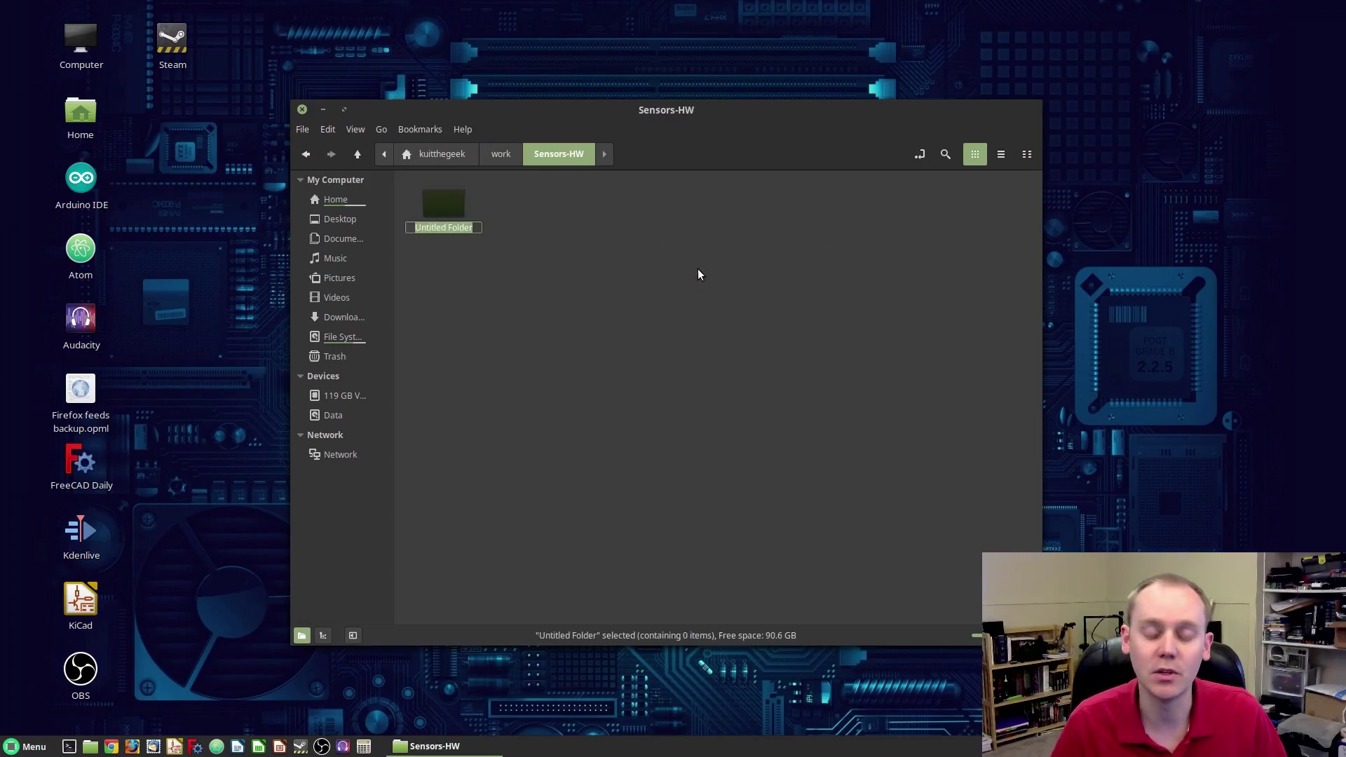
{"action": "type", "text": "Documents"}
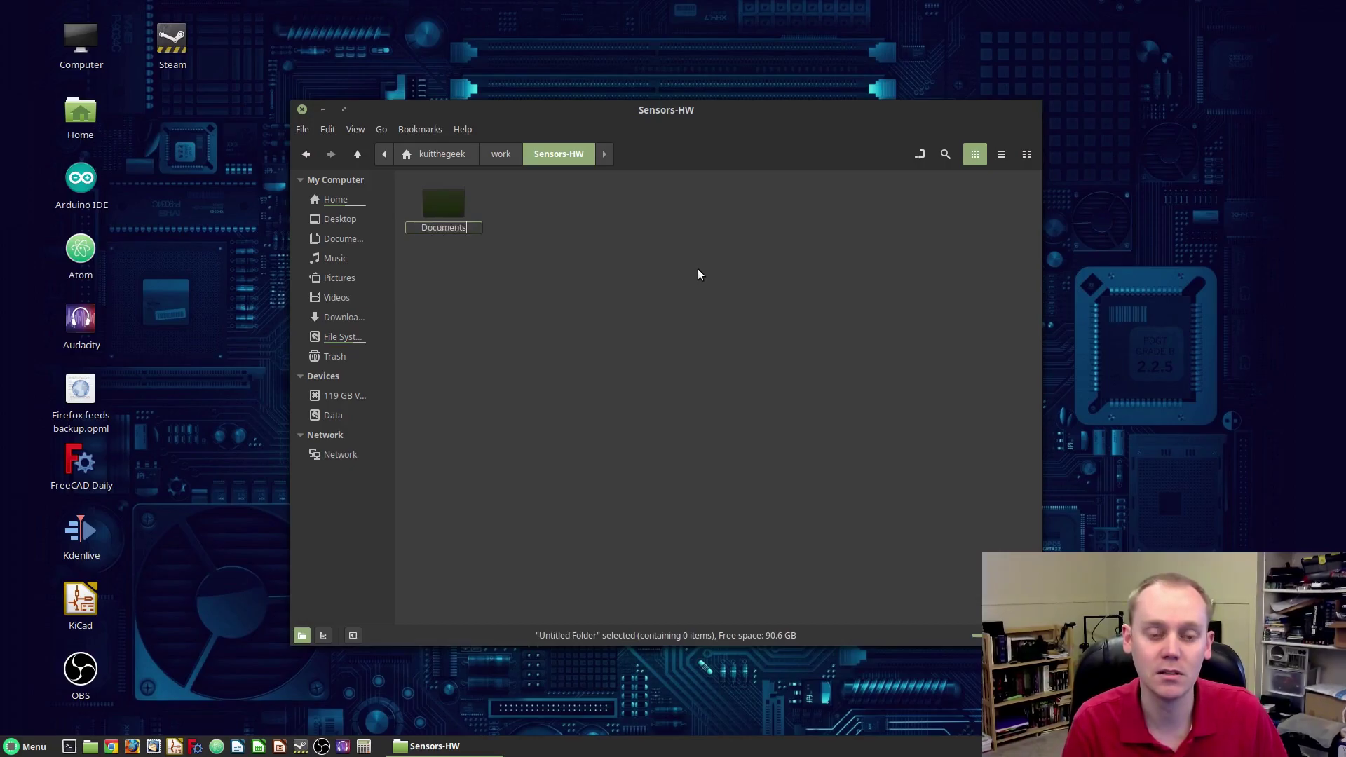
{"action": "key", "text": "Return"}
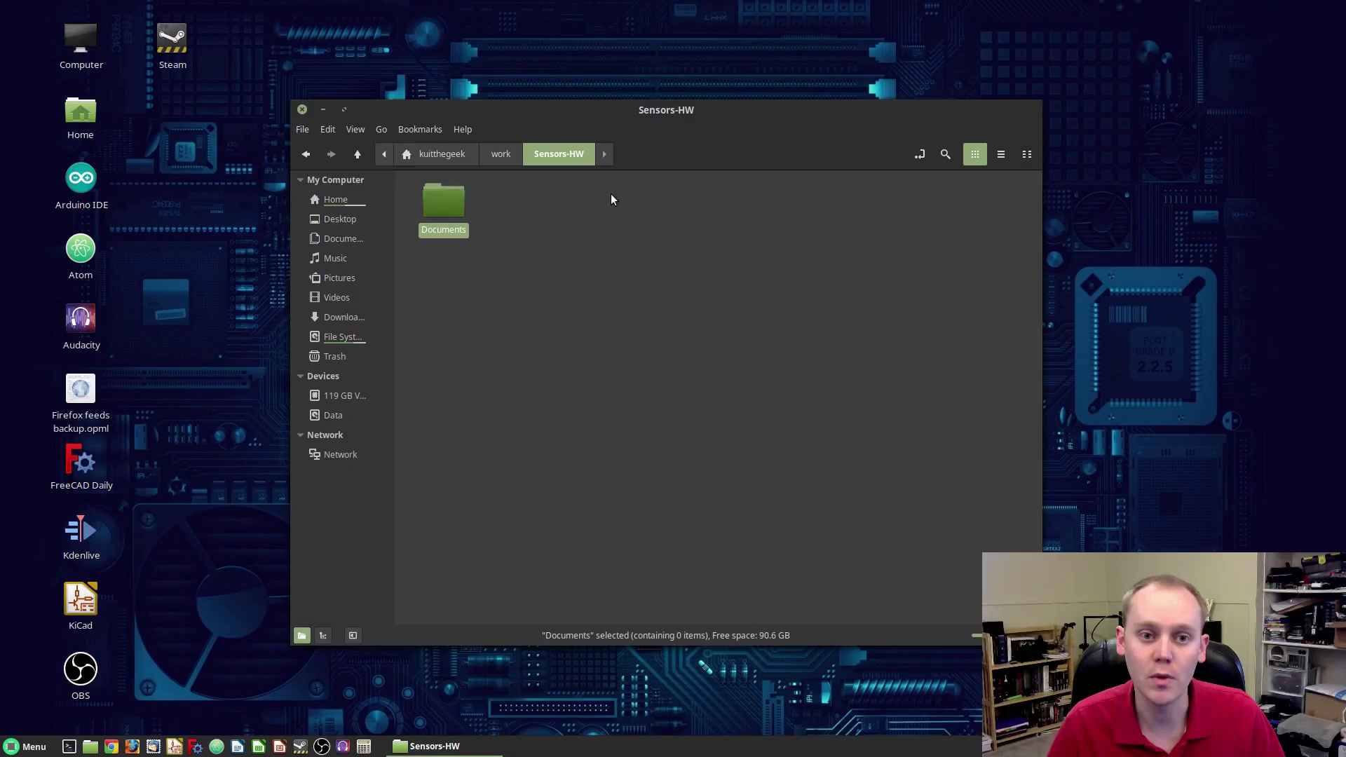
{"action": "left_click", "coordinate": [645, 208]}
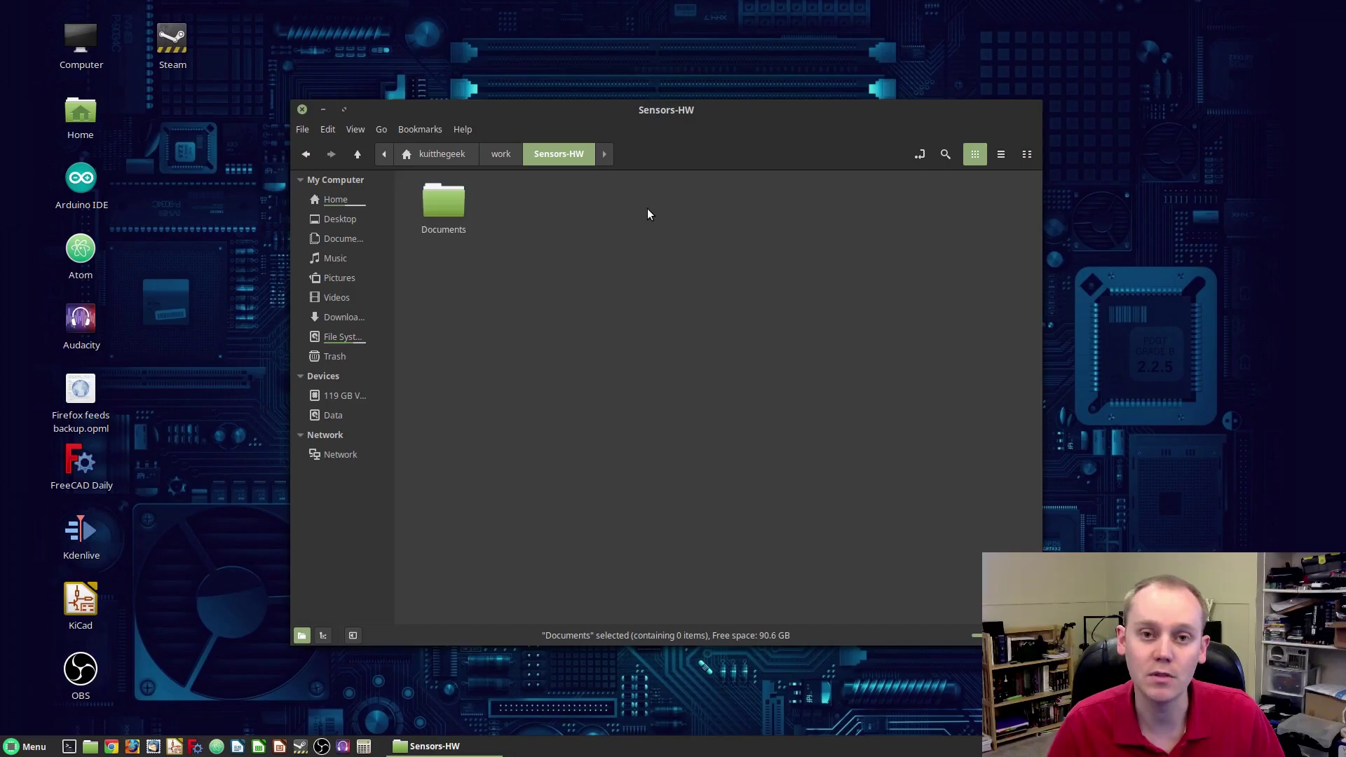
{"action": "right_click", "coordinate": [586, 219]}
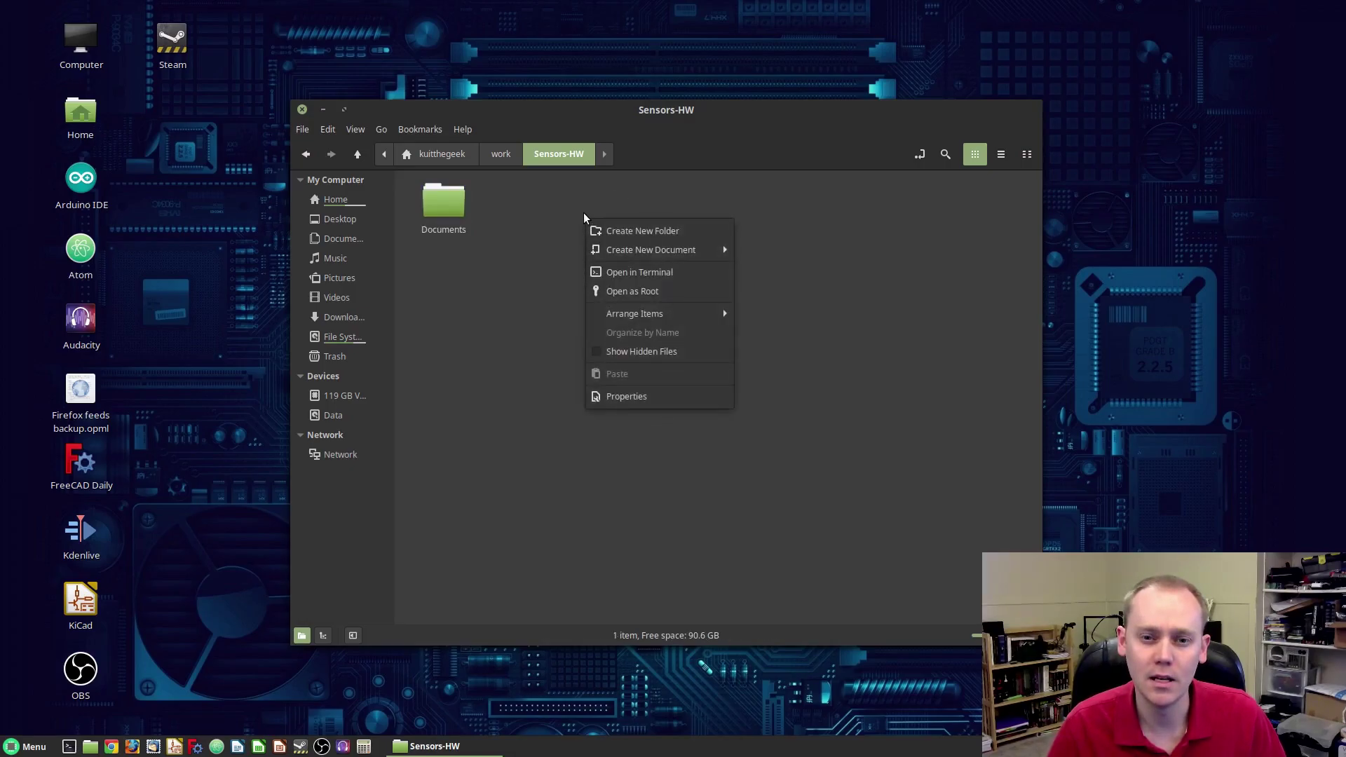
{"action": "left_click", "coordinate": [679, 231]}
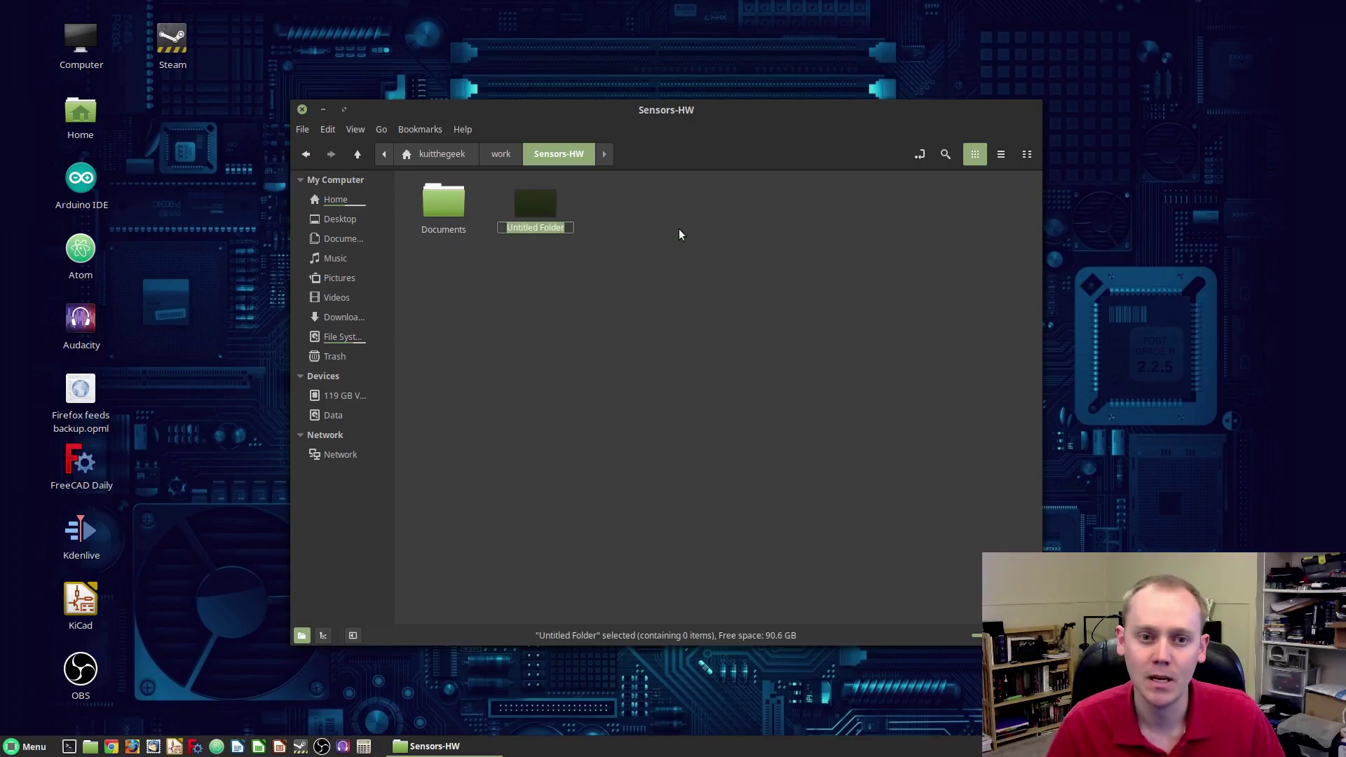
{"action": "type", "text": "sensor"}
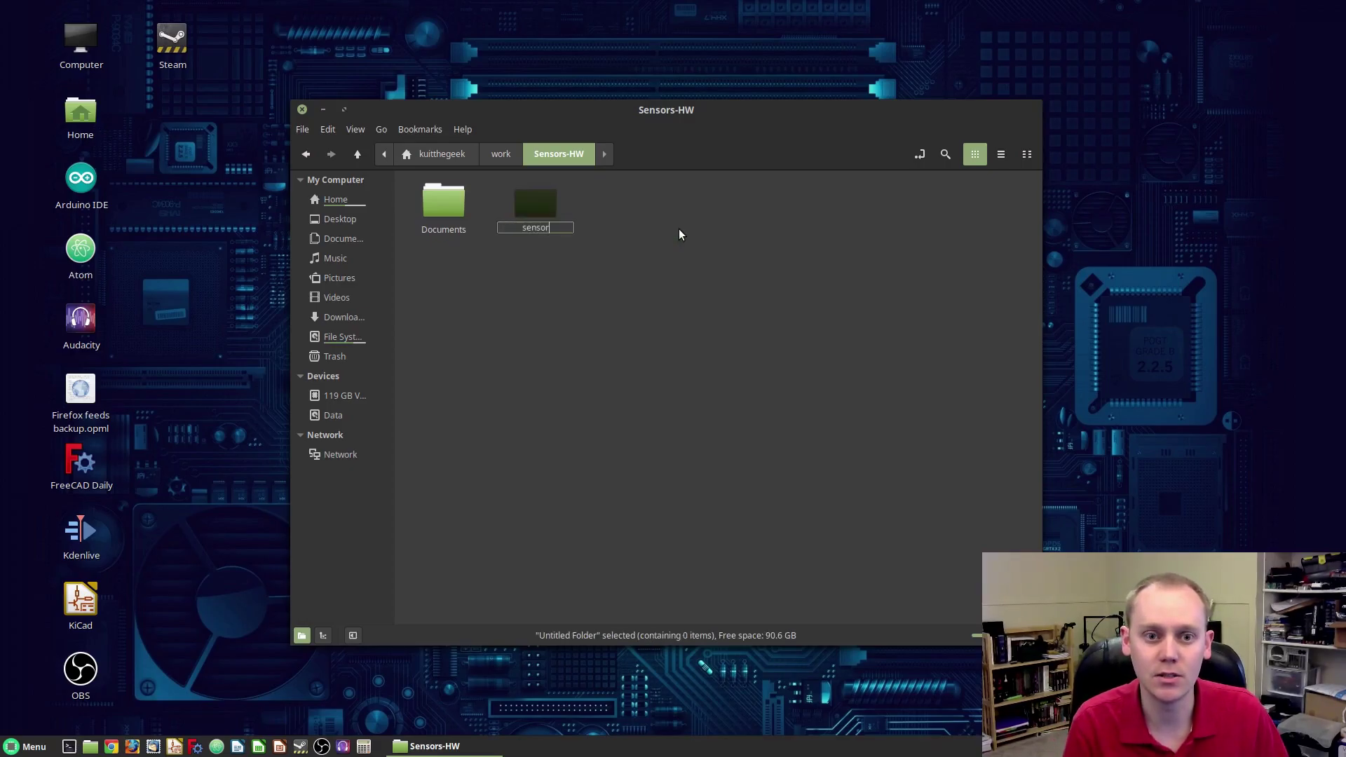
{"action": "type", "text": "s-hw"}
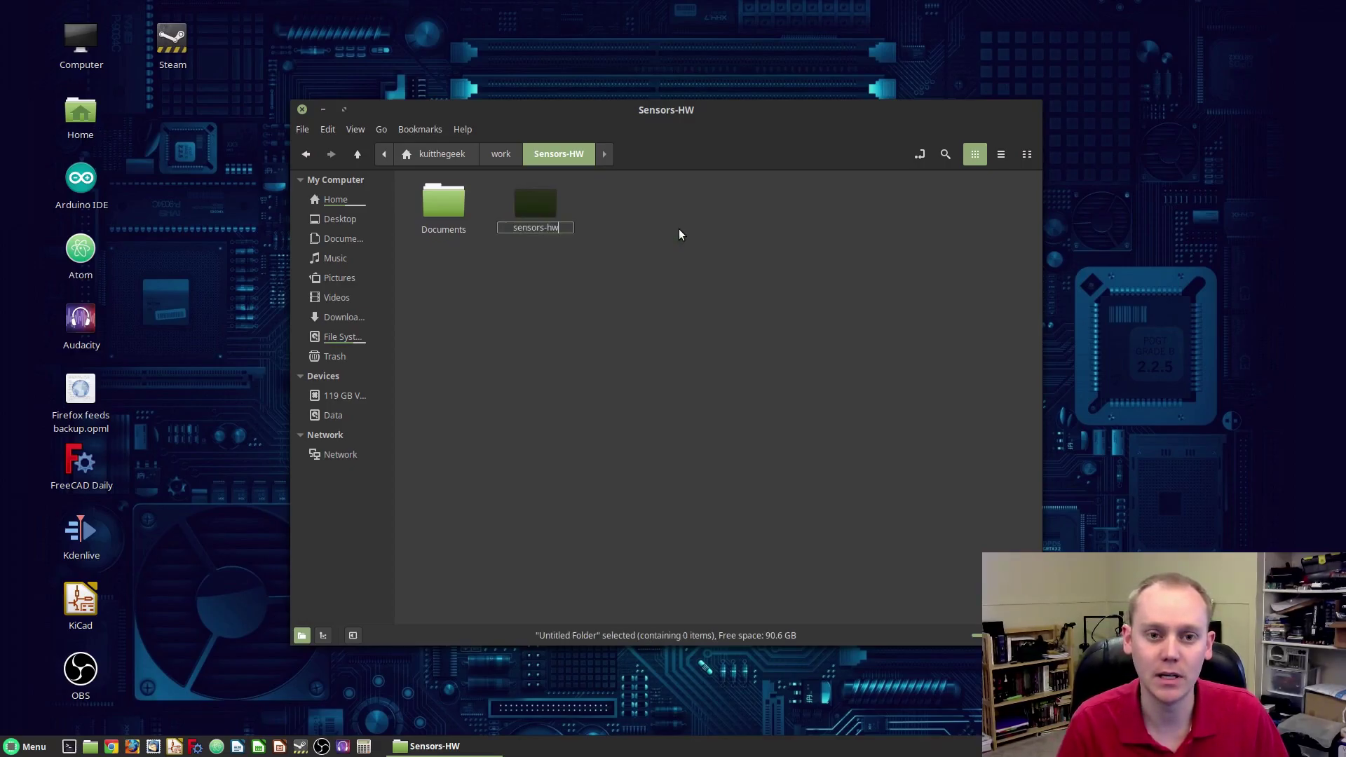
{"action": "key", "text": "Return"}
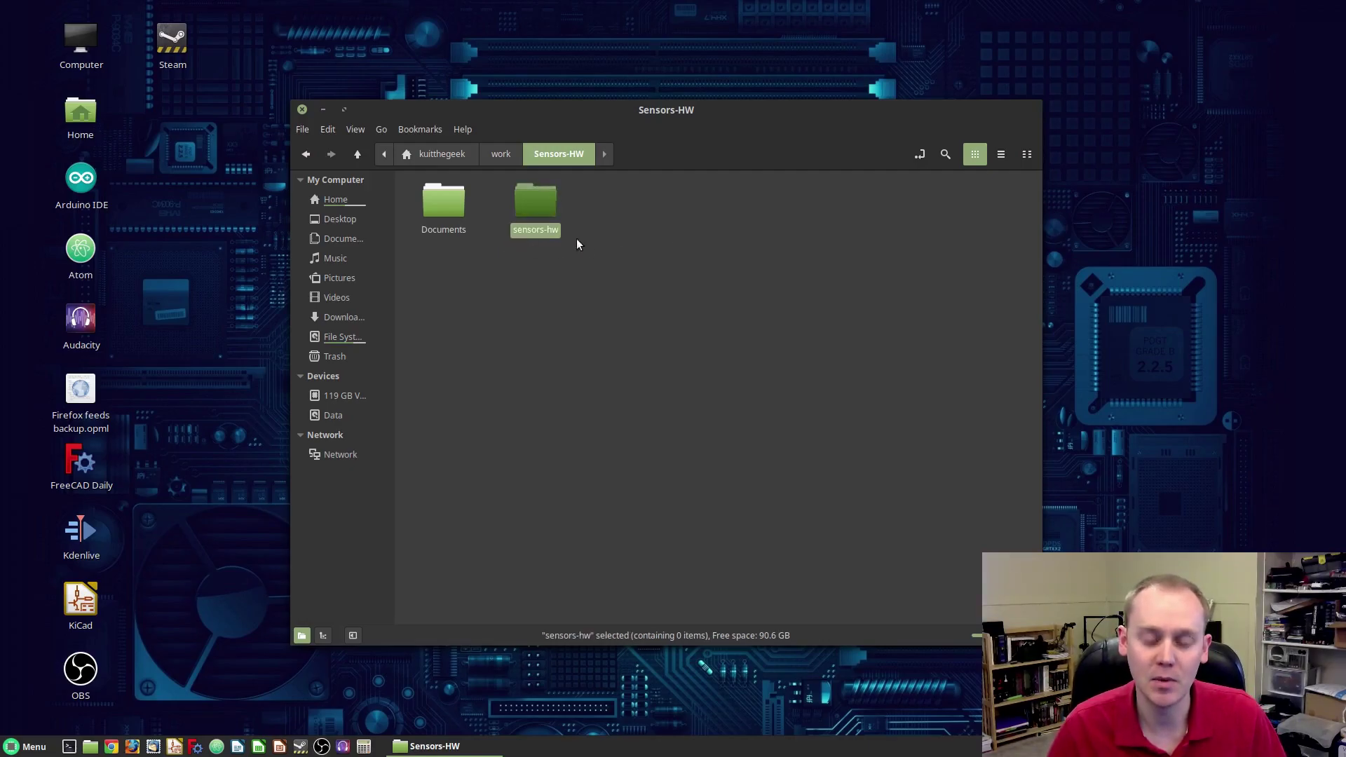
{"action": "left_click", "coordinate": [640, 271]}
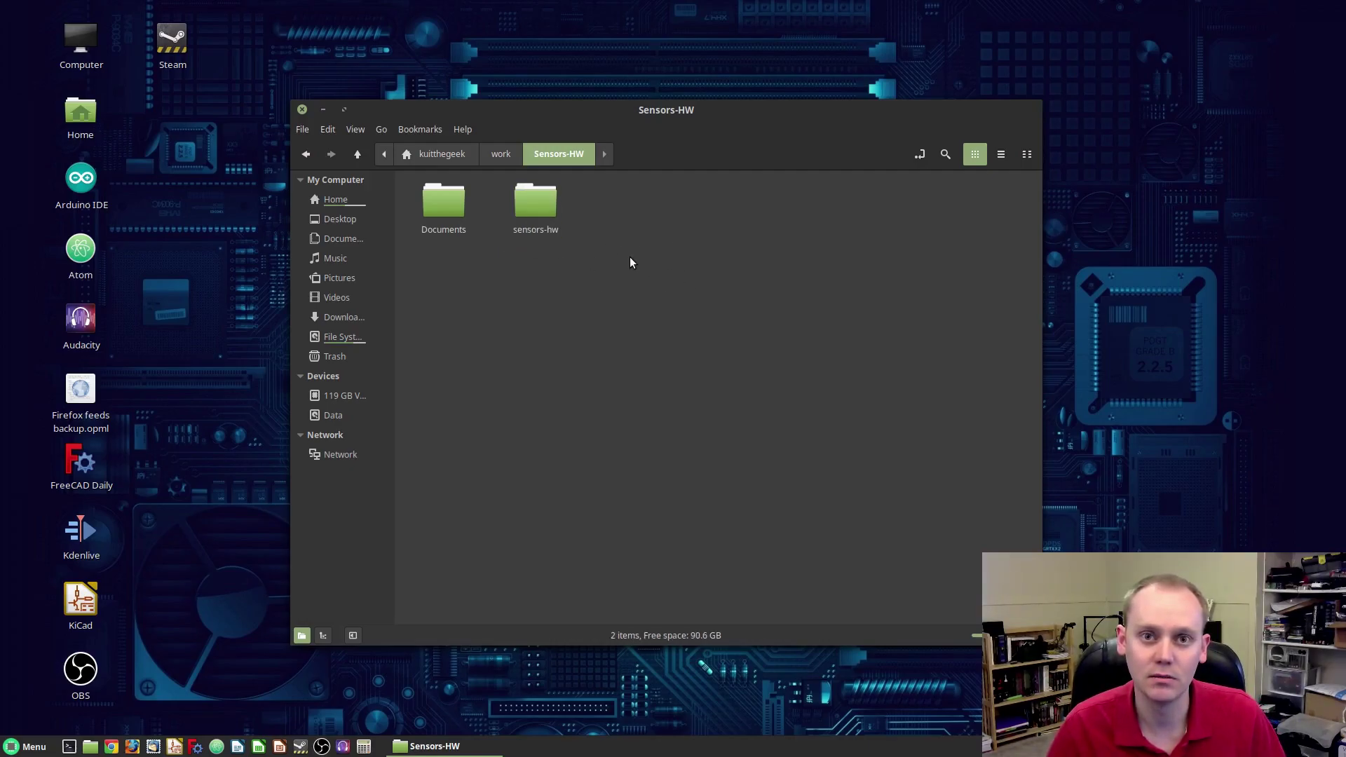
Add an empty document named README.md to Sensors-HW
{"action": "right_click", "coordinate": [623, 241]}
{"action": "mouse_move", "coordinate": [705, 271]}
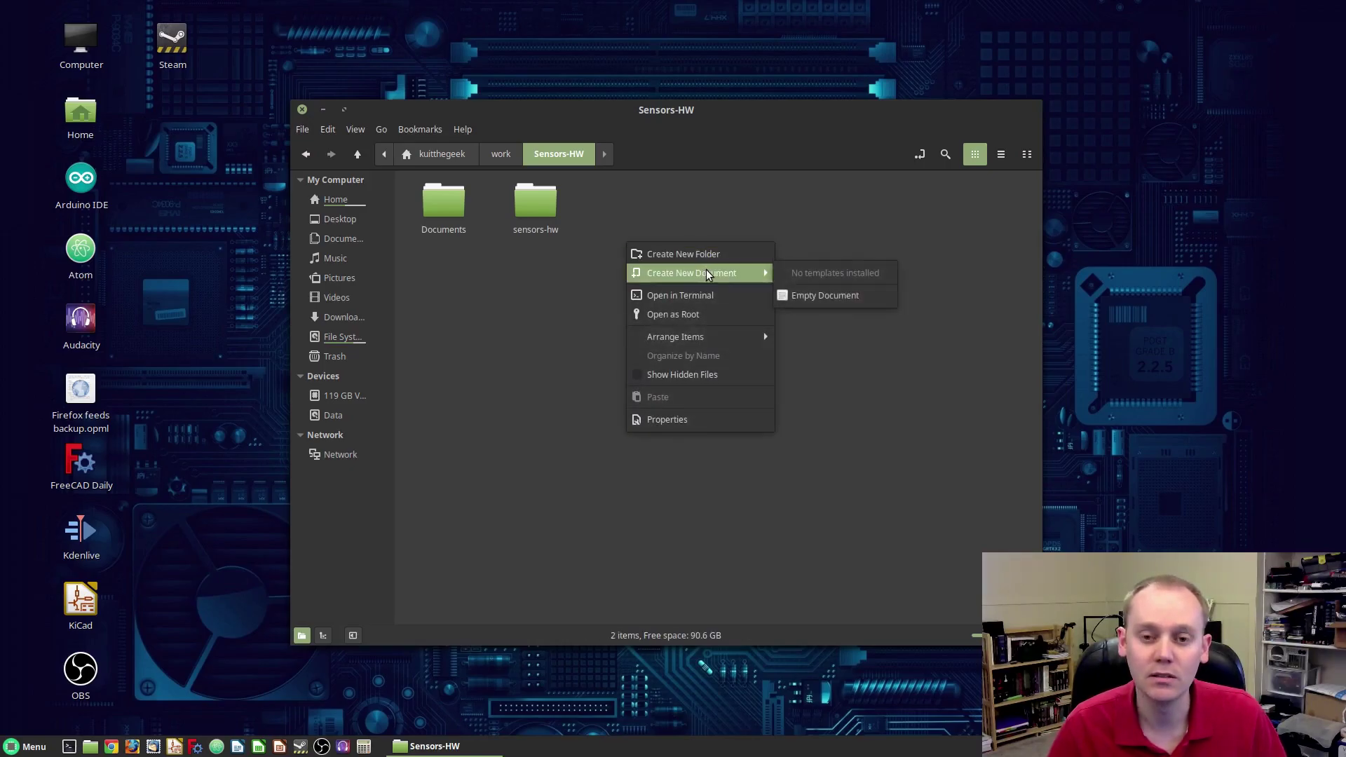
{"action": "left_click", "coordinate": [827, 296]}
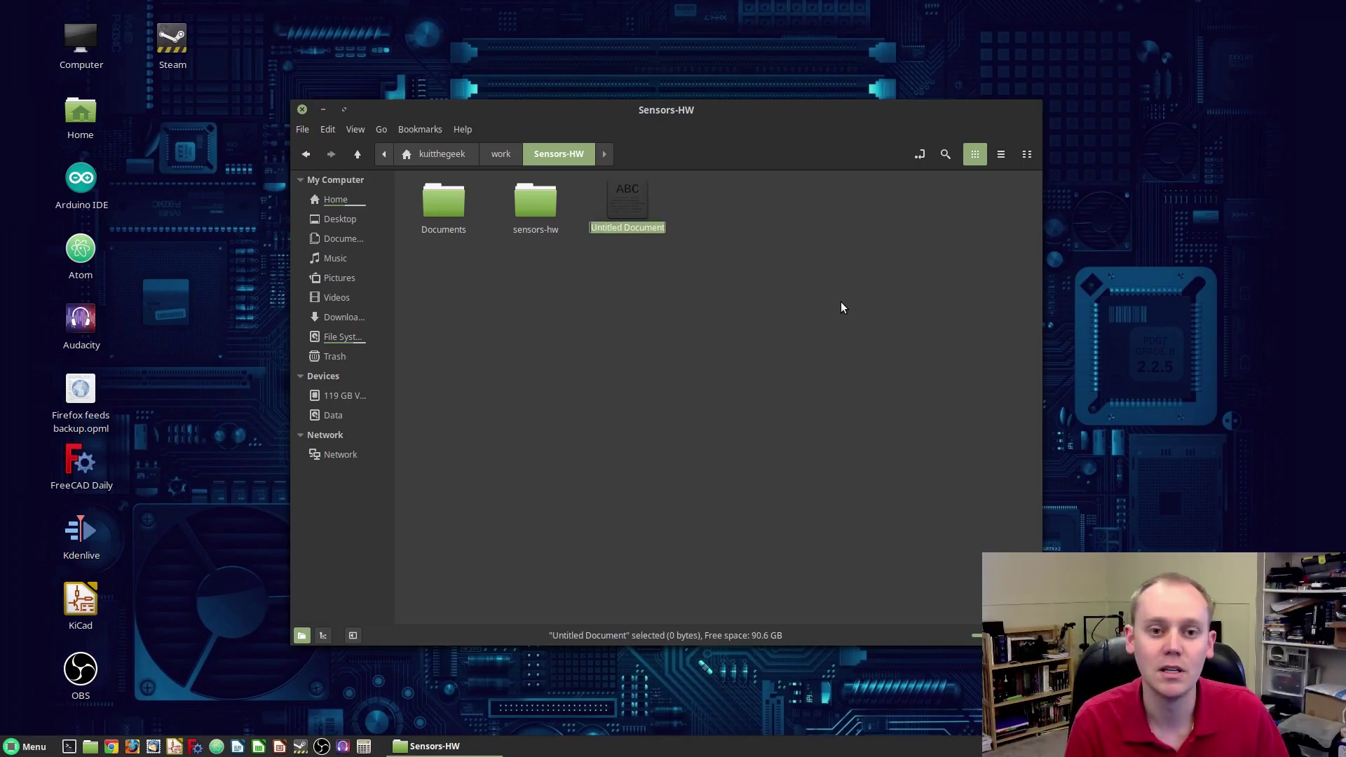
{"action": "type", "text": "README.md"}
{"action": "key", "text": "Return"}
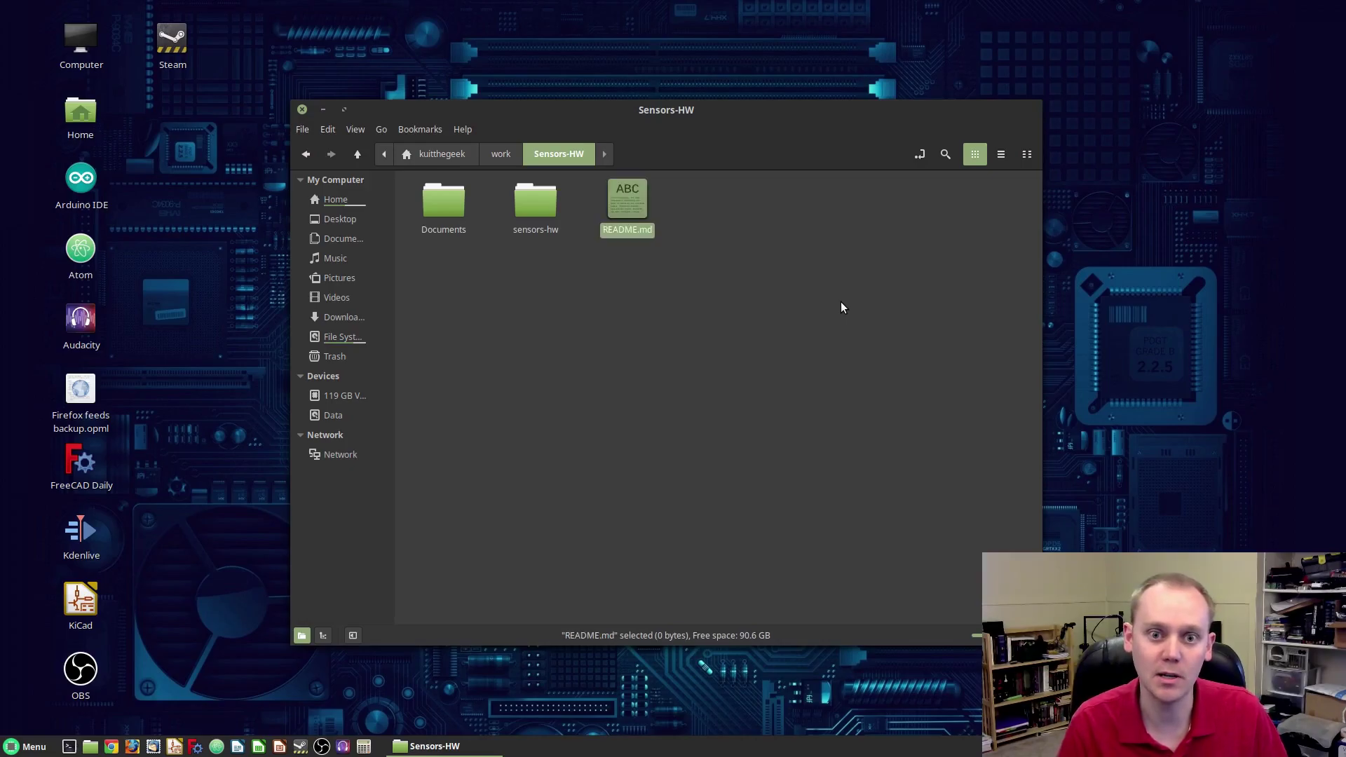
Write '# This project is for the Sensor board.' into README.md and save it
{"action": "double_click", "coordinate": [629, 203]}
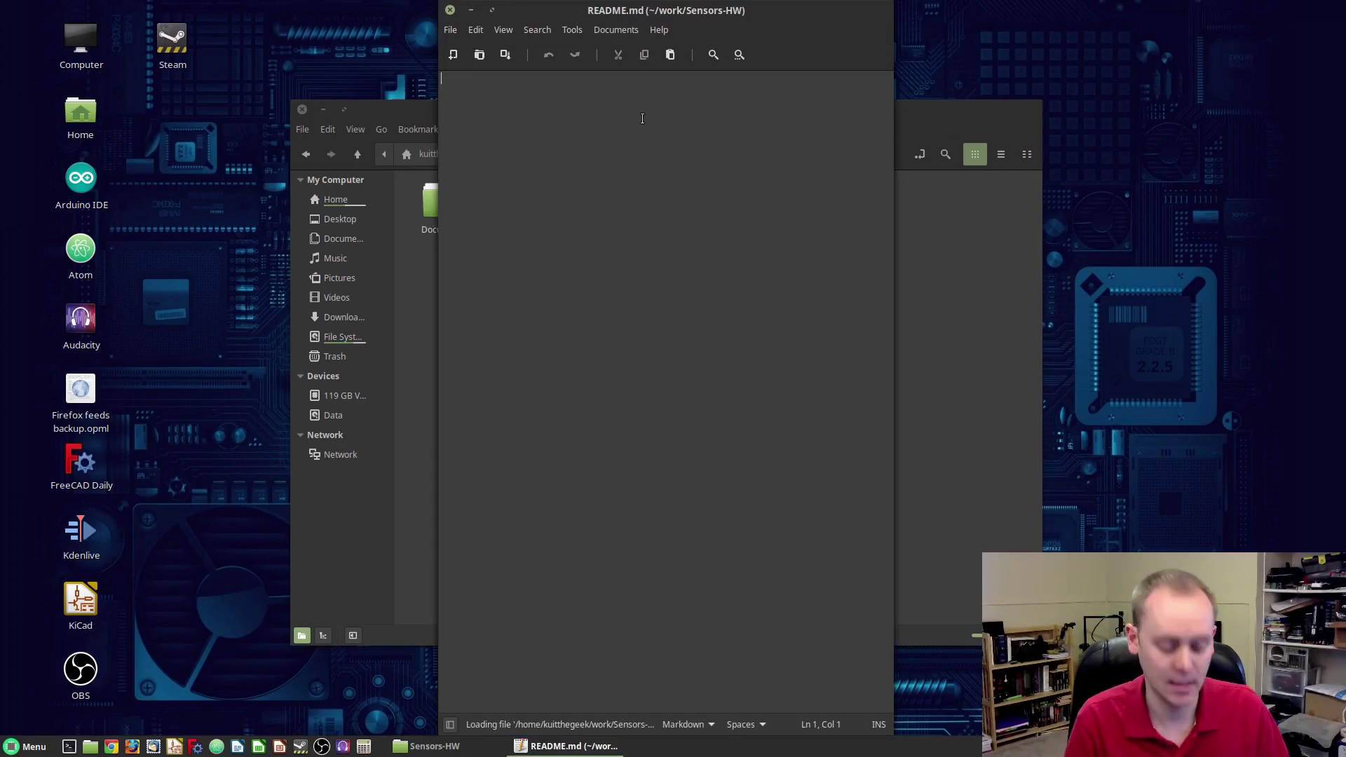
{"action": "type", "text": "# This project is for the Sensor "}
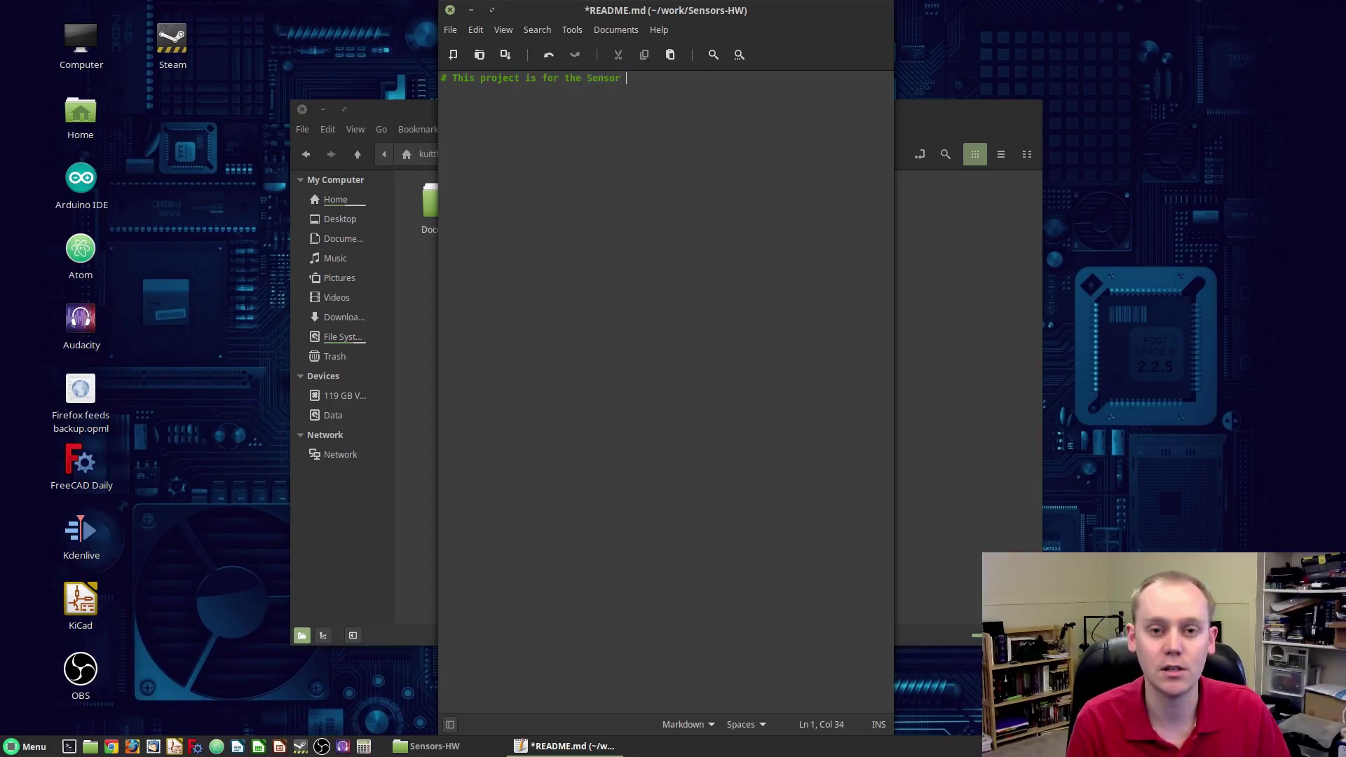
{"action": "type", "text": "board"}
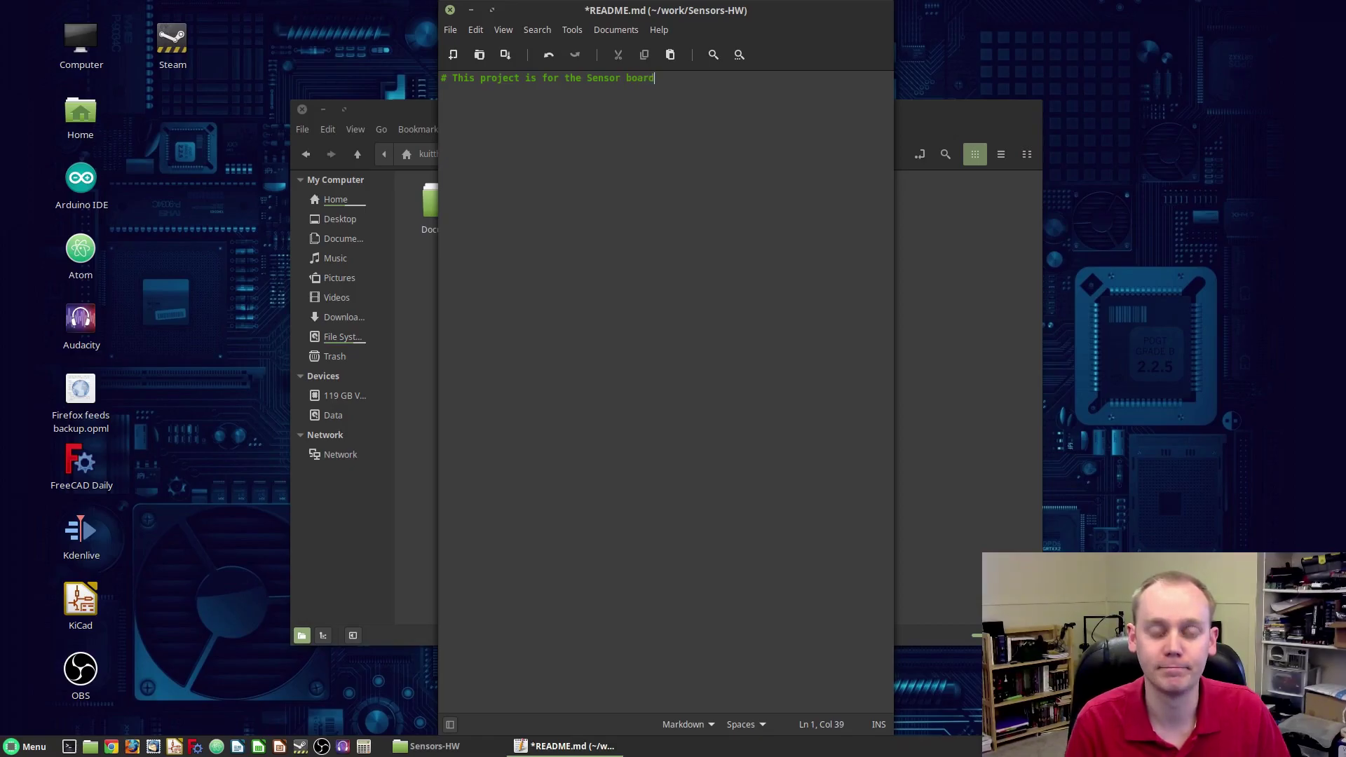
{"action": "type", "text": "."}
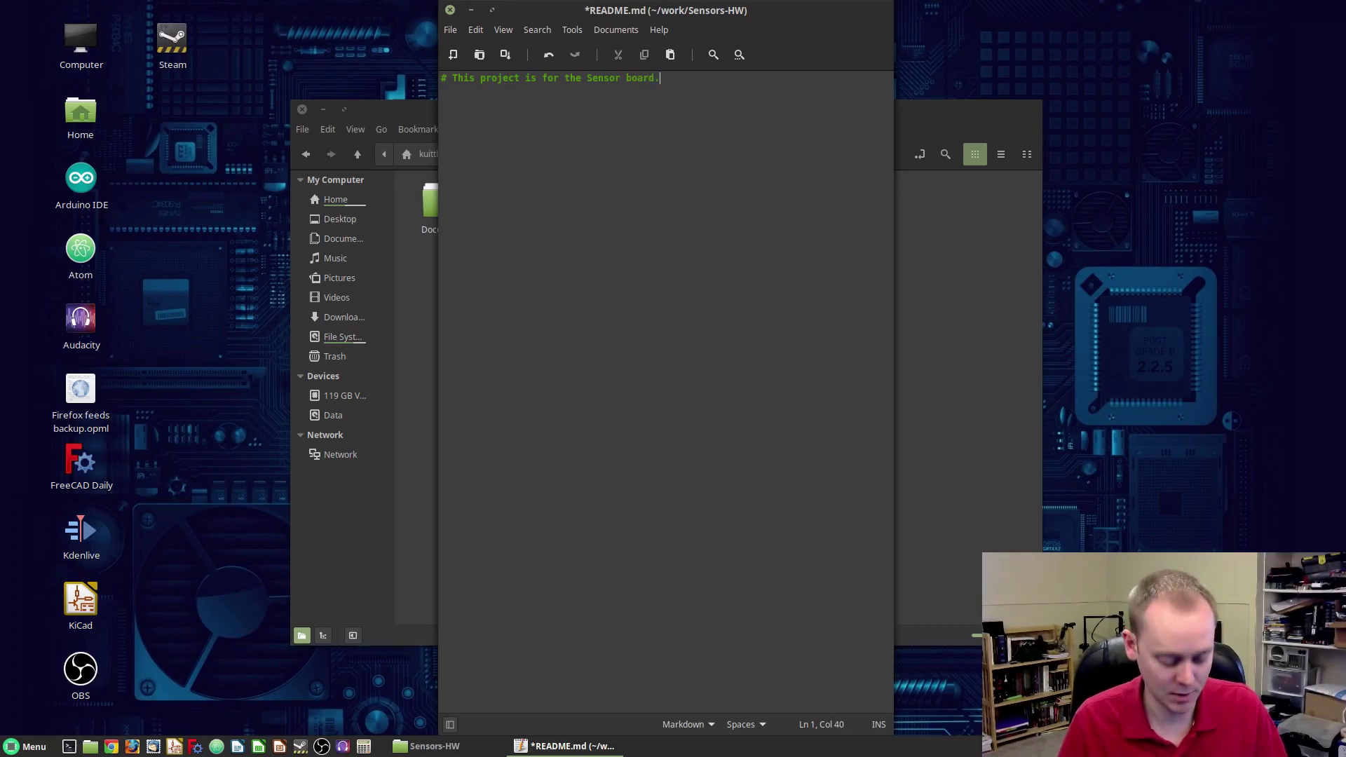
{"action": "key", "text": "ctrl+s"}
Close the editor and create a v1.0 folder inside sensors-hw
{"action": "left_click", "coordinate": [450, 10]}
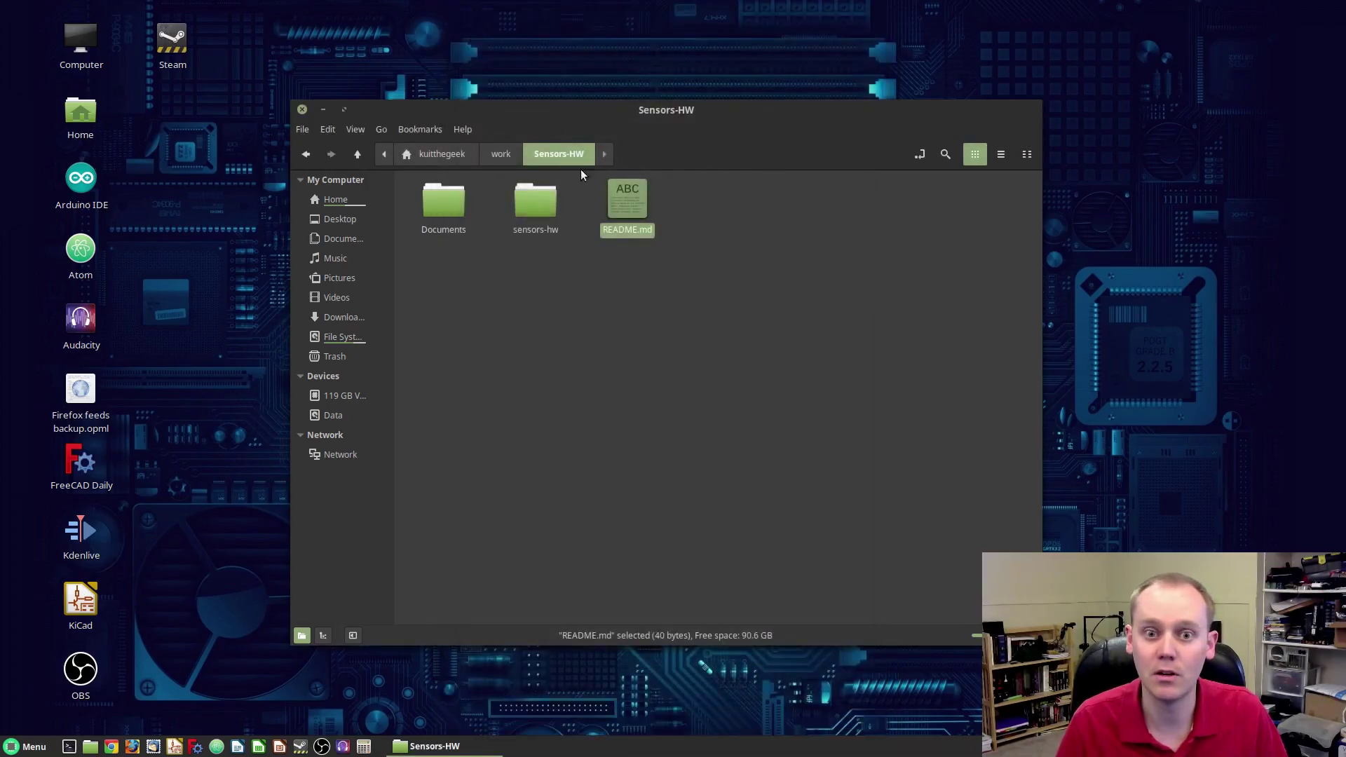
{"action": "left_click", "coordinate": [622, 286]}
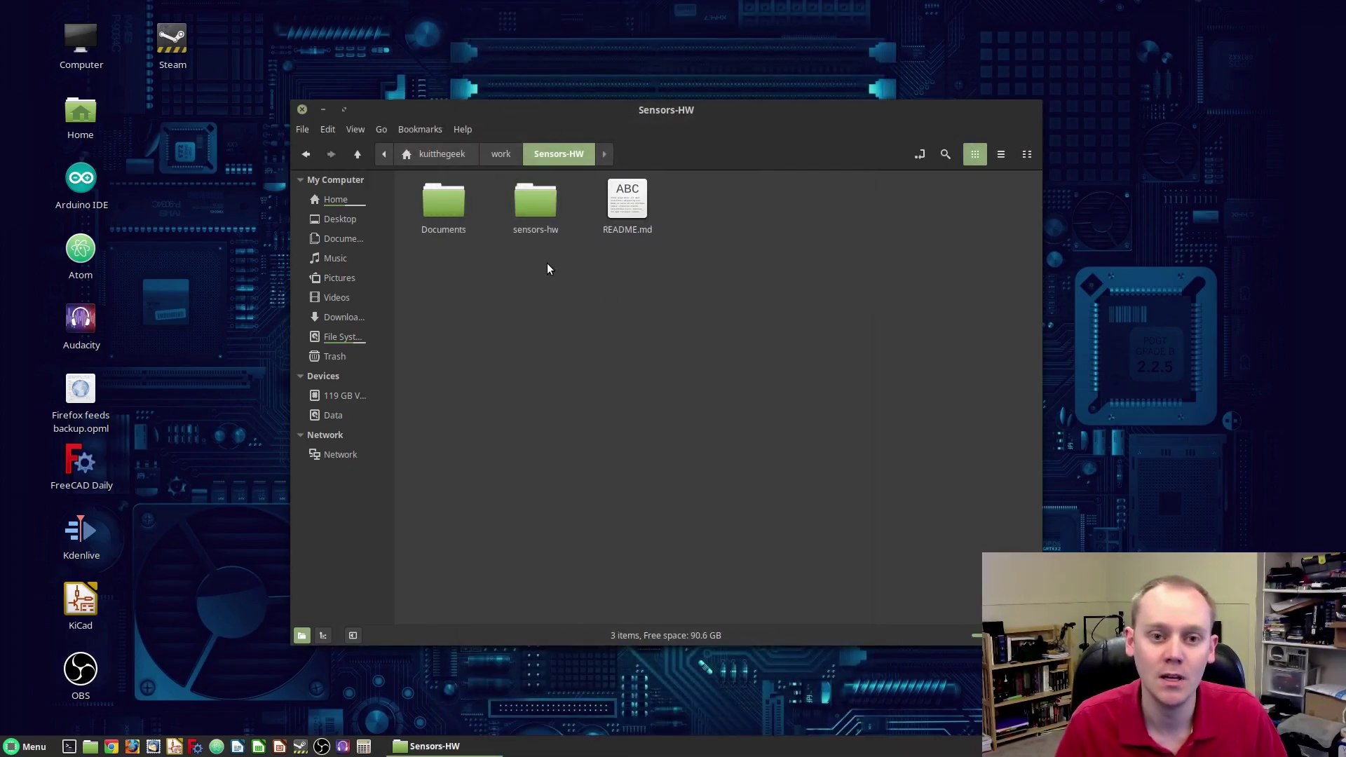
{"action": "double_click", "coordinate": [535, 203]}
{"action": "right_click", "coordinate": [570, 220]}
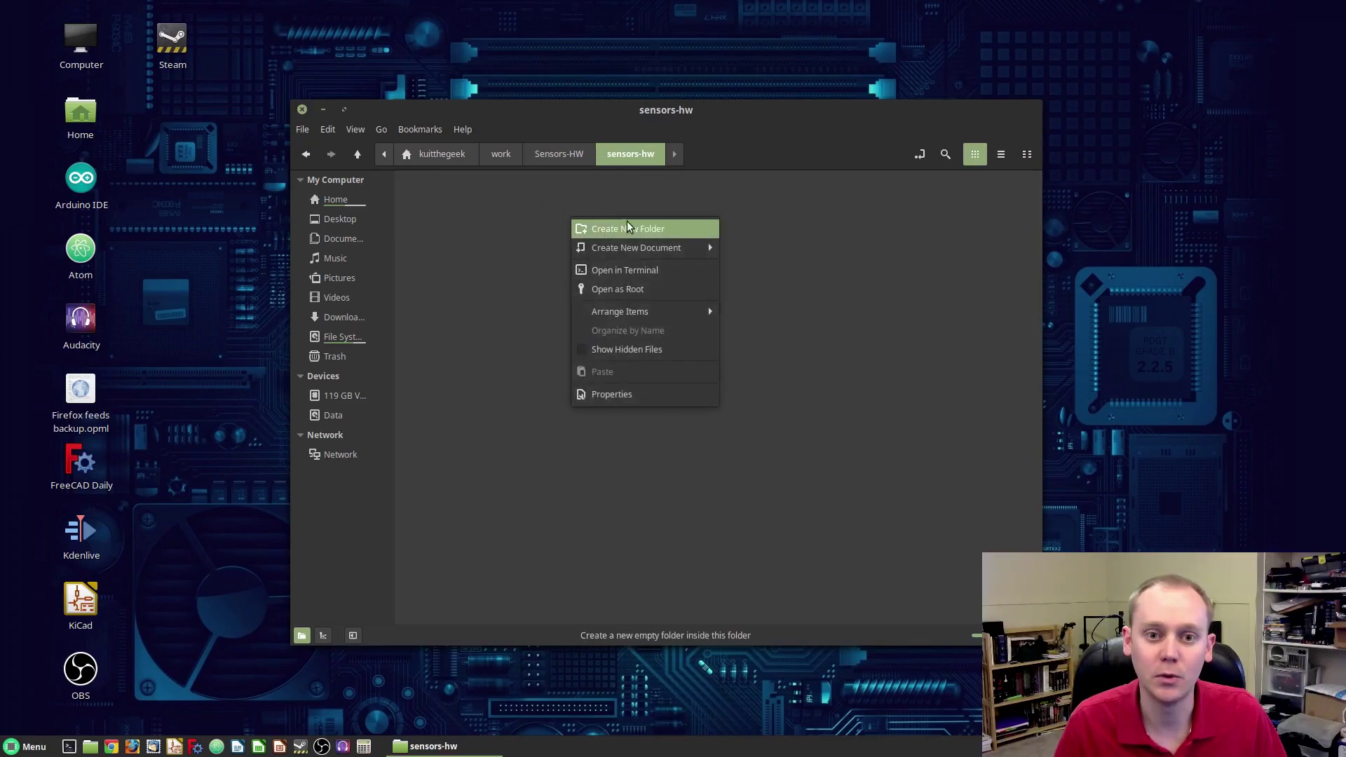
{"action": "left_click", "coordinate": [636, 225]}
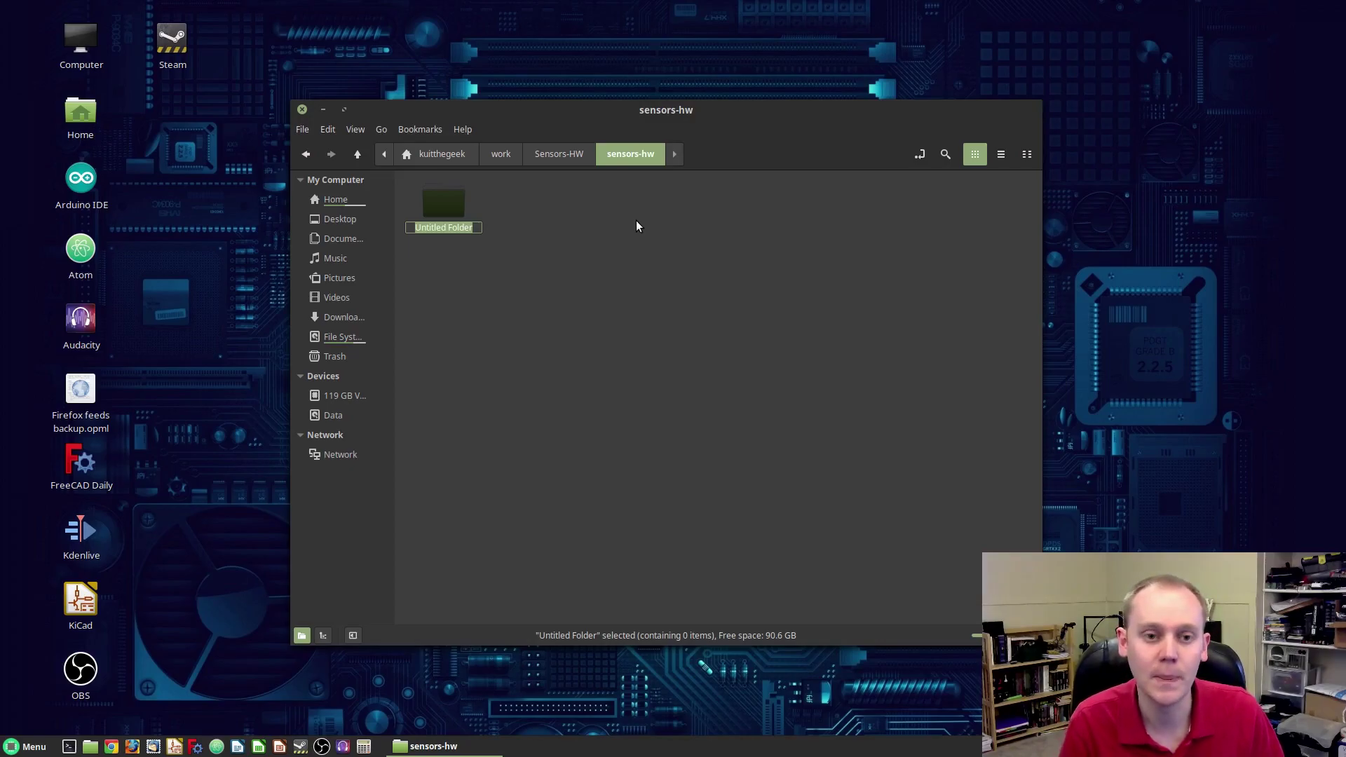
{"action": "type", "text": "v"}
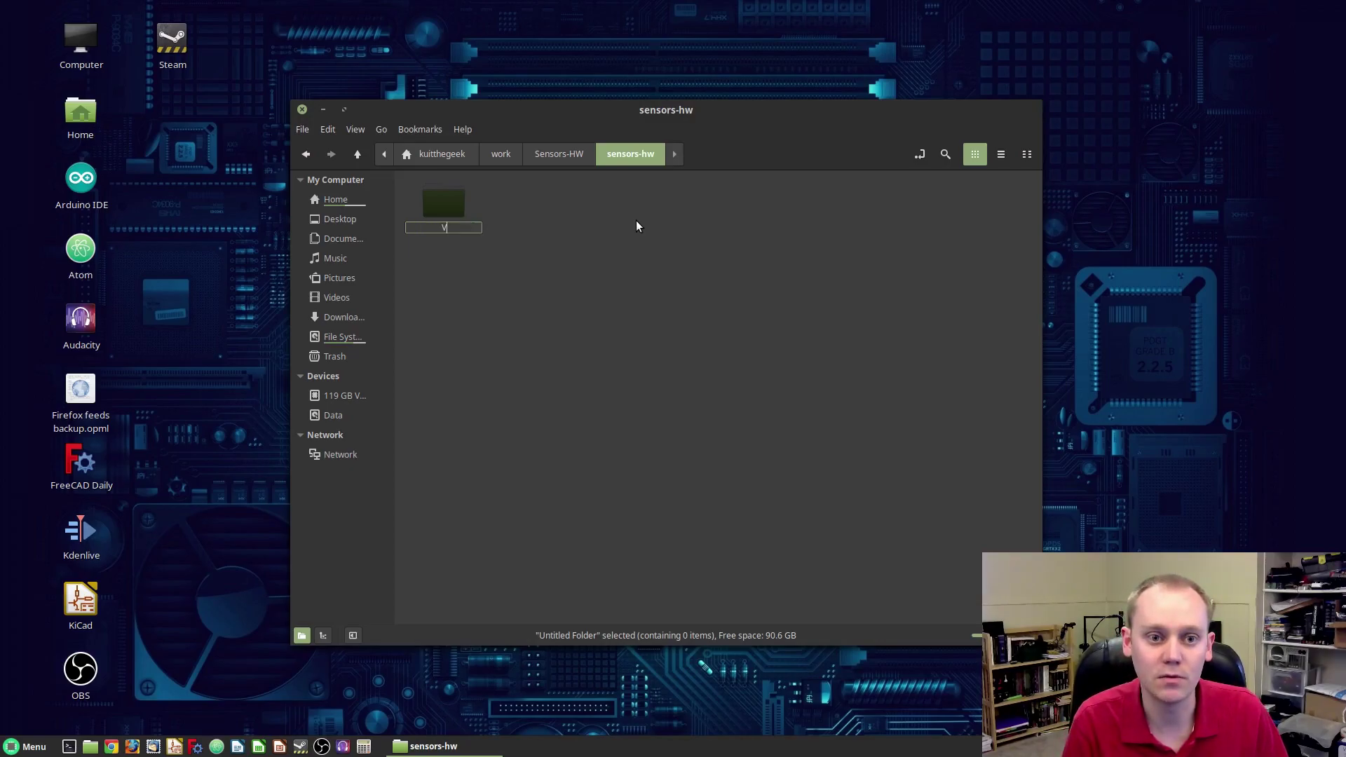
{"action": "type", "text": "1.0"}
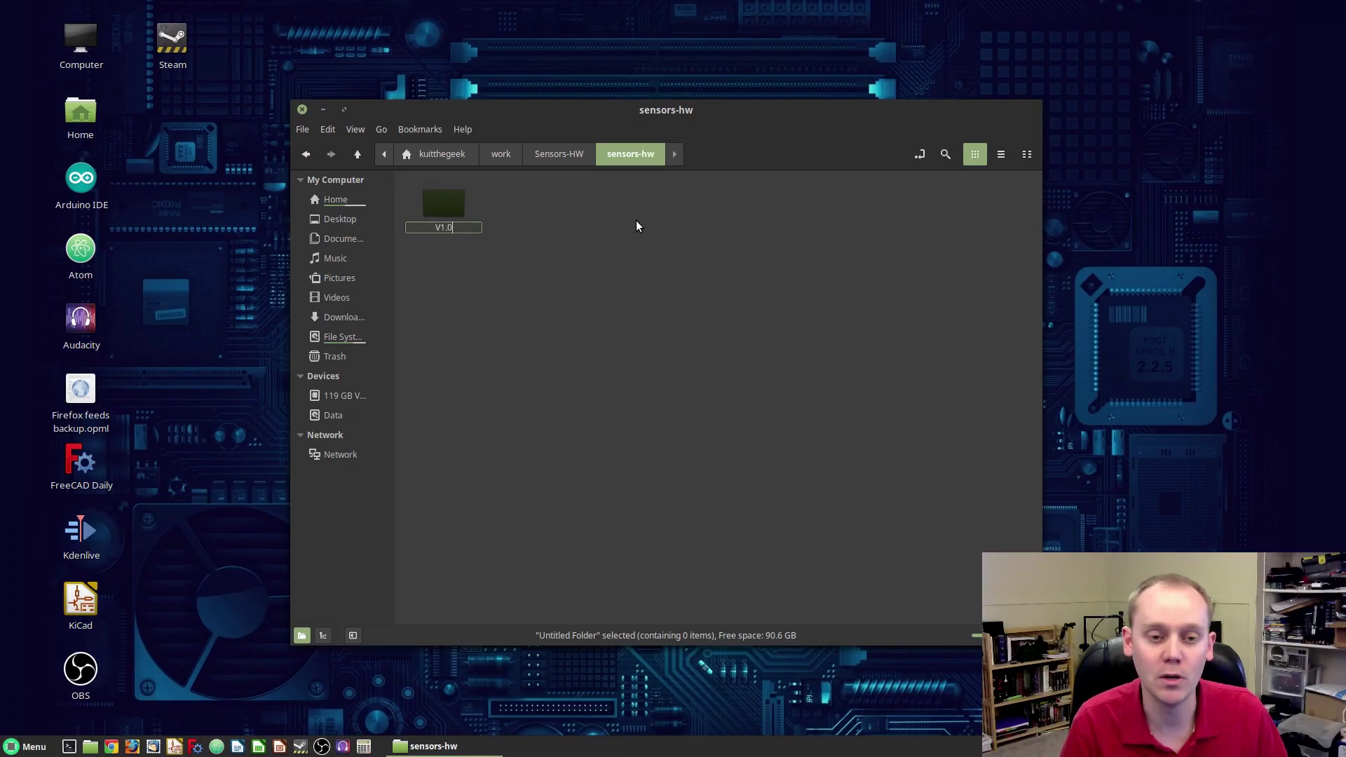
{"action": "key", "text": "Return"}
{"action": "left_click", "coordinate": [665, 284]}
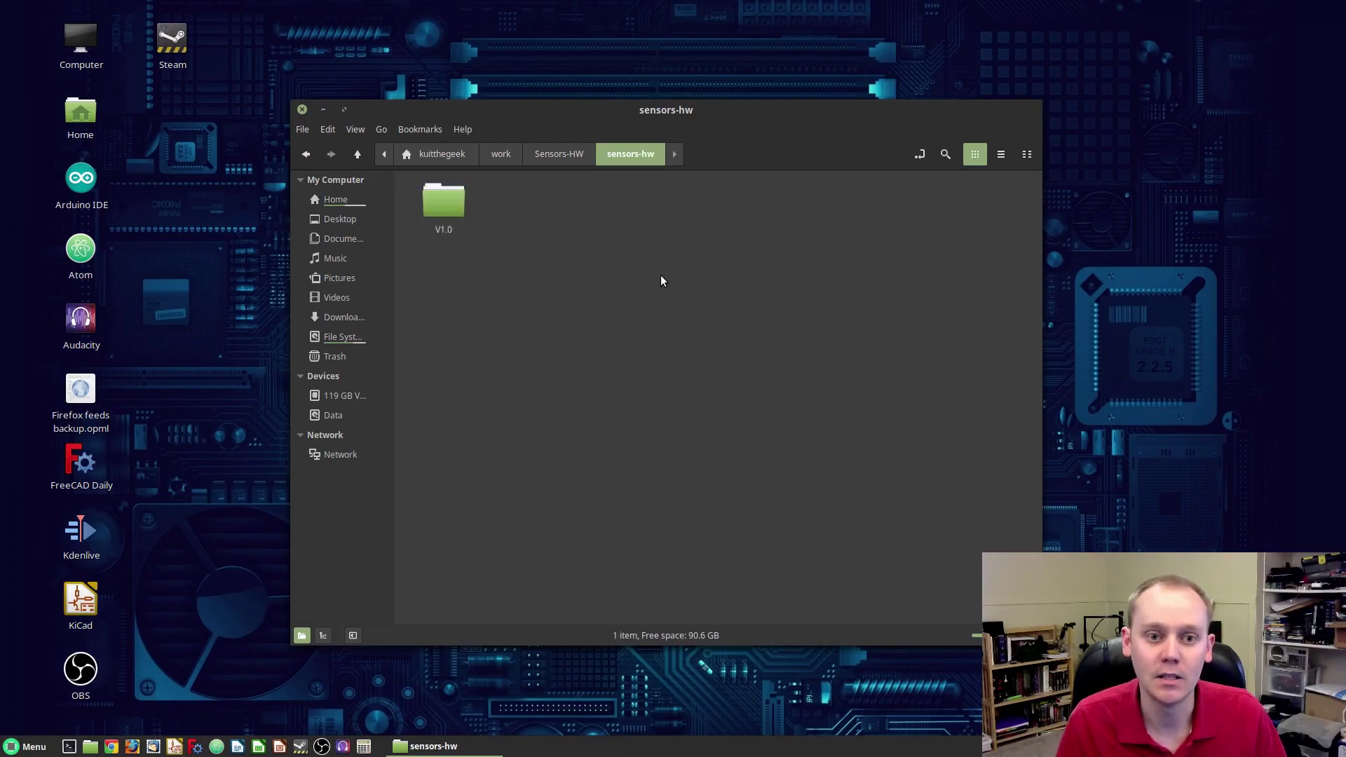
Open V1.0 and create the Fabrication and Gerbers subfolders
{"action": "double_click", "coordinate": [446, 203]}
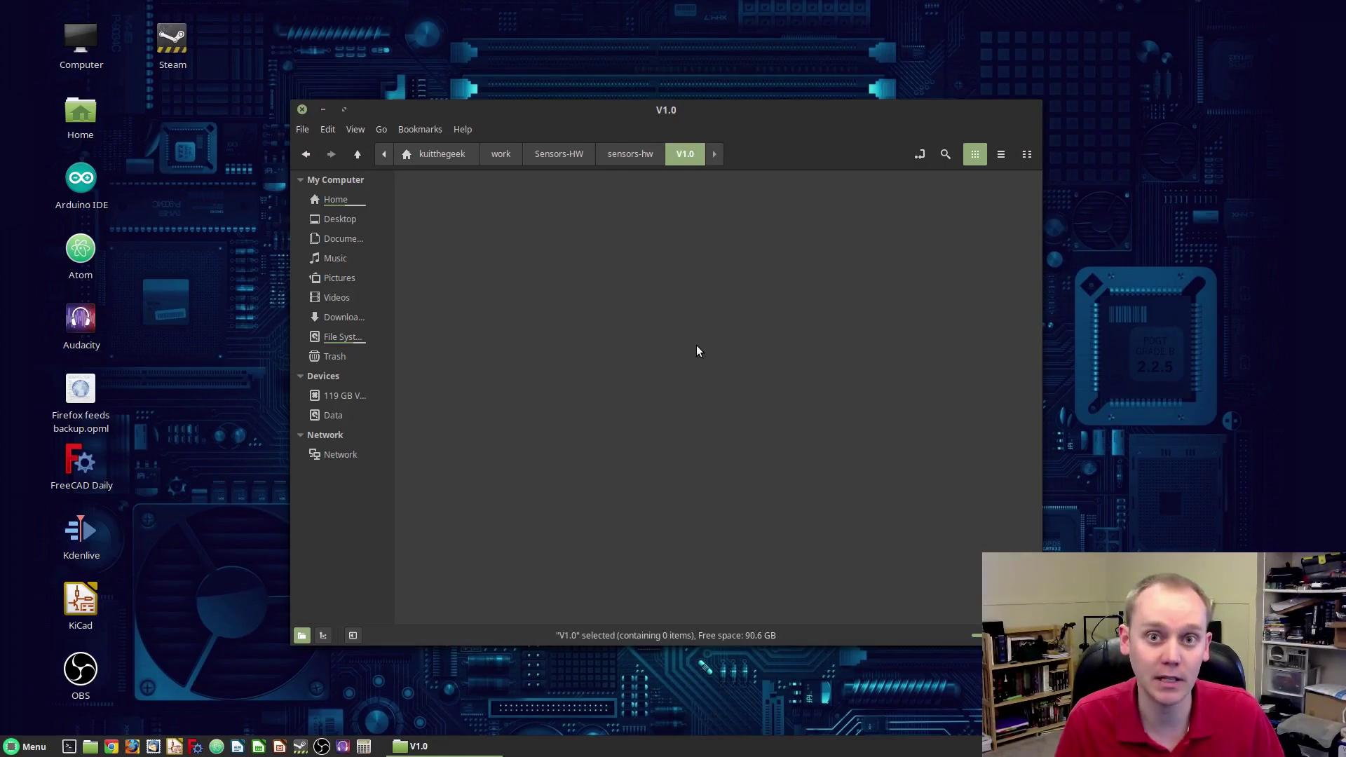
{"action": "right_click", "coordinate": [596, 307]}
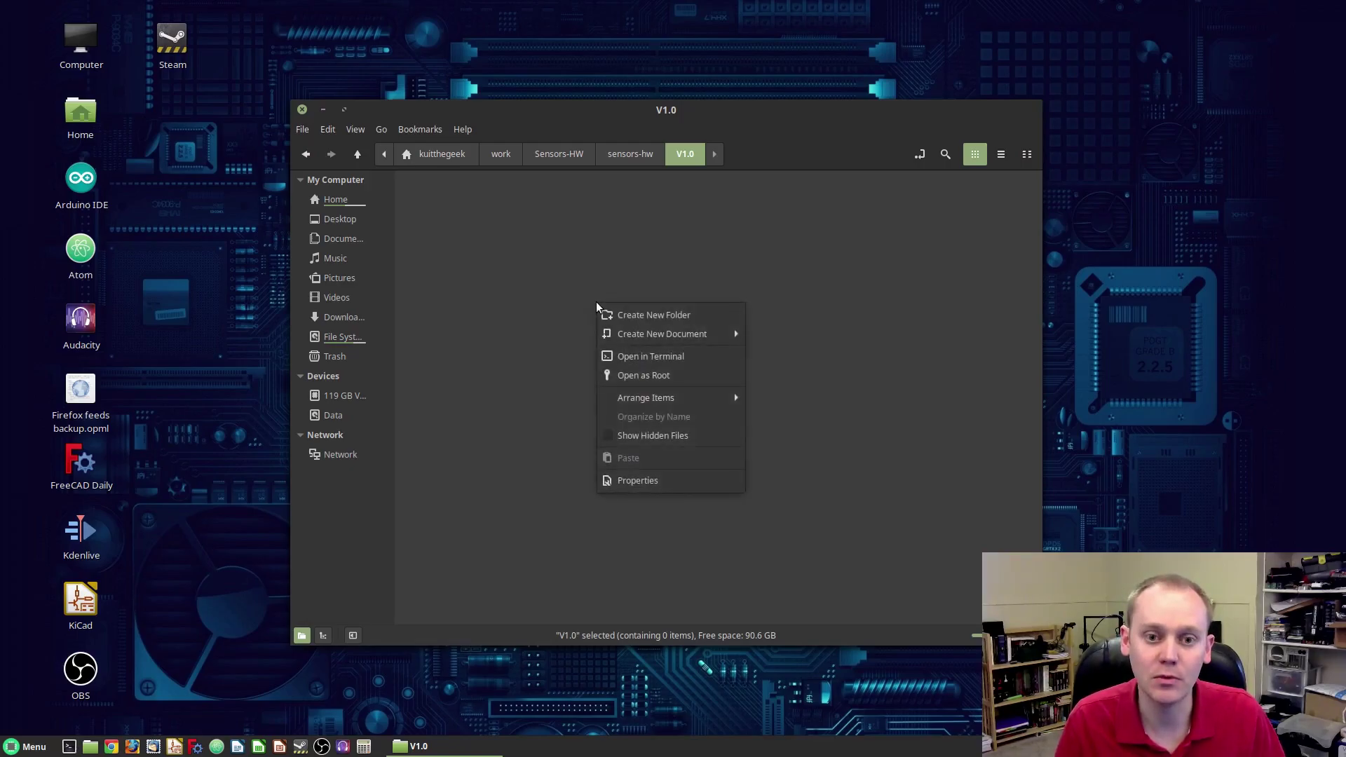
{"action": "left_click", "coordinate": [655, 312]}
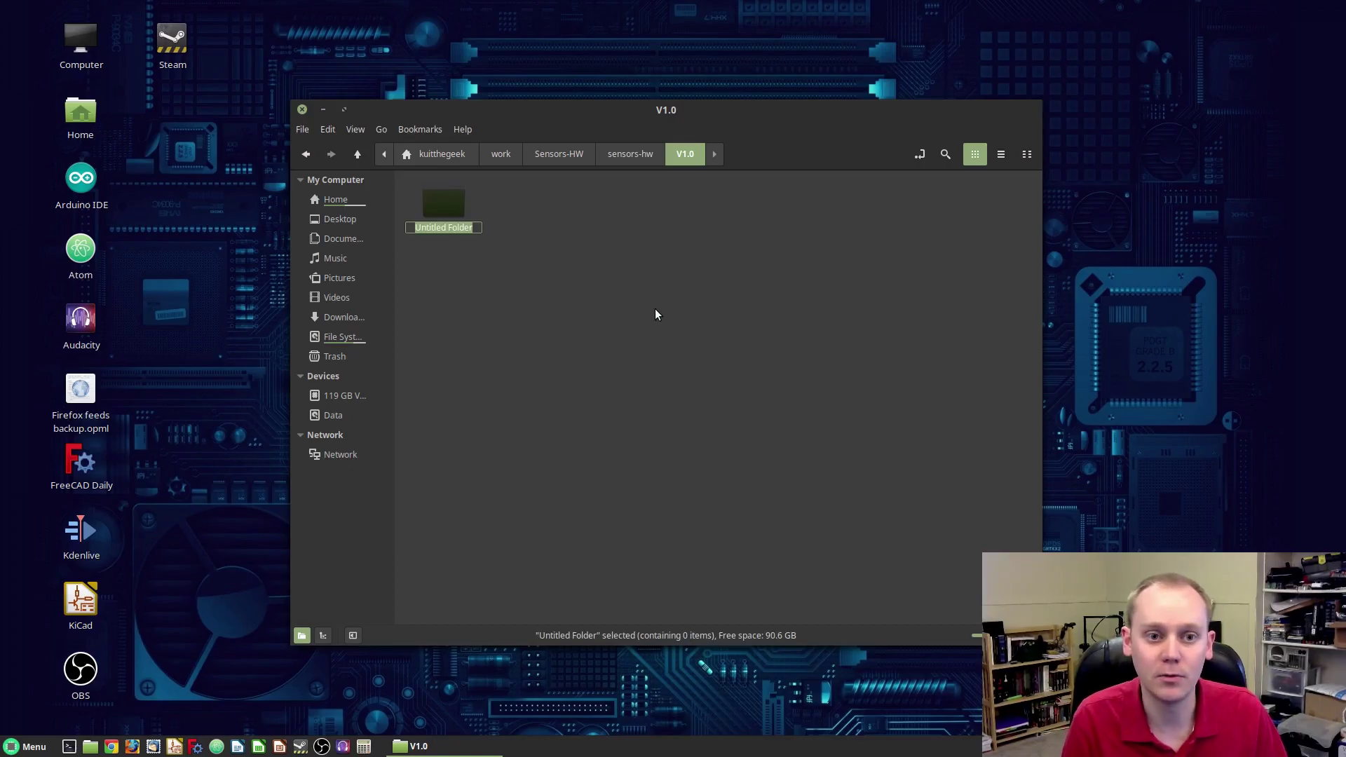
{"action": "type", "text": "Fab"}
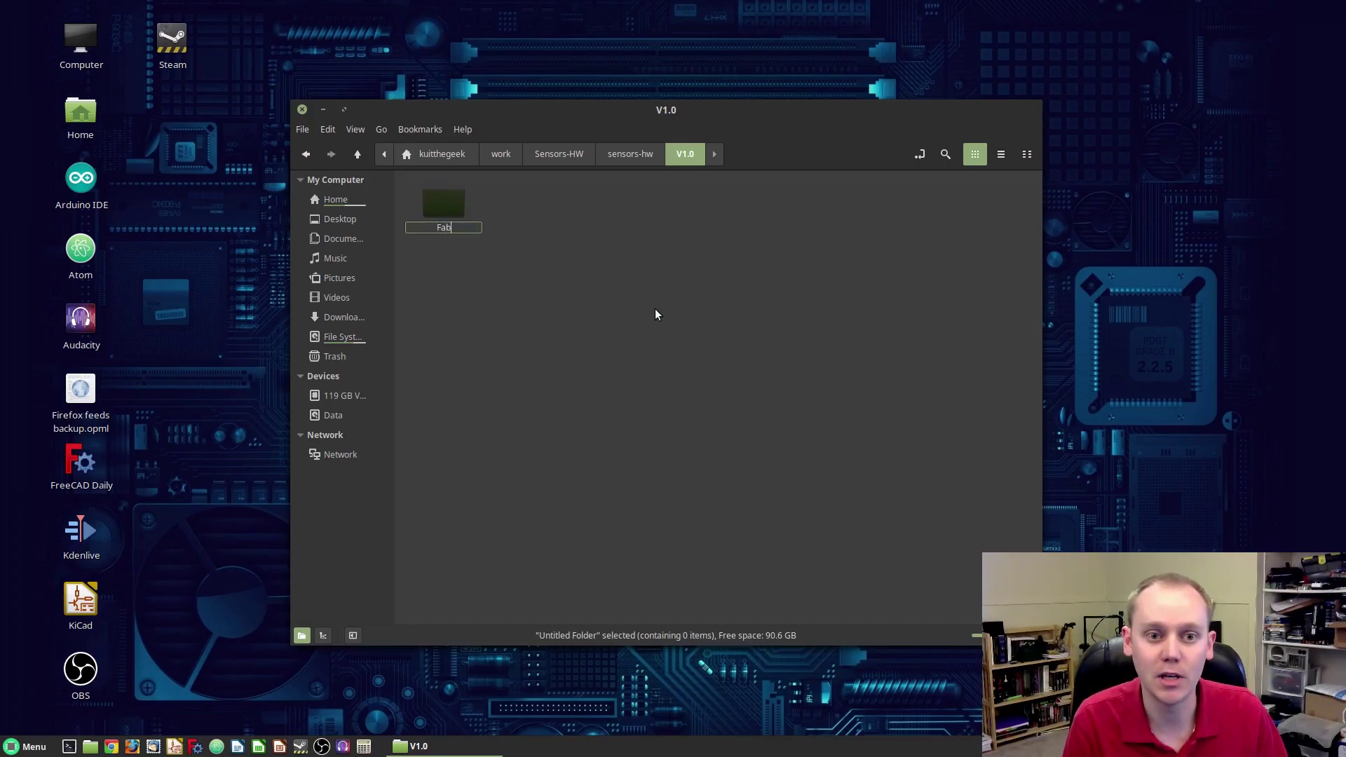
{"action": "type", "text": "rication"}
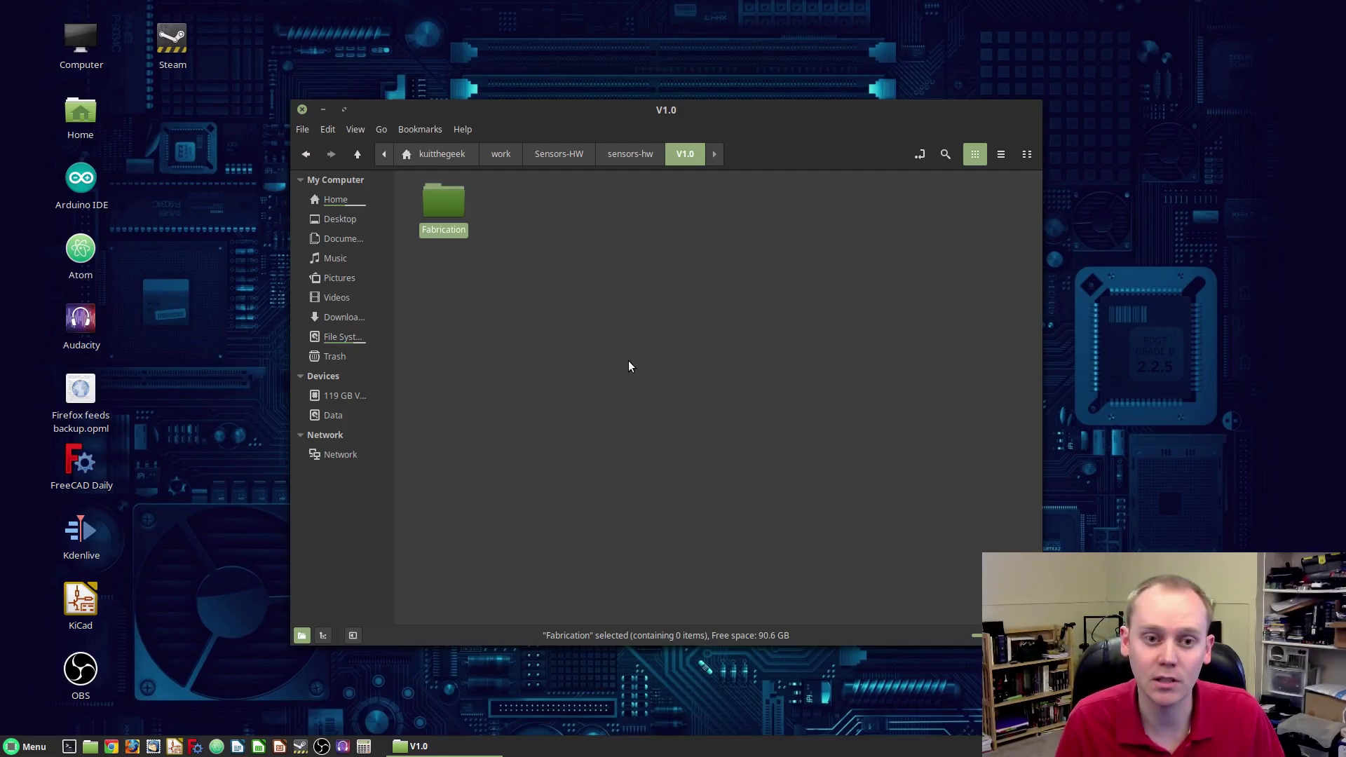
{"action": "right_click", "coordinate": [550, 243]}
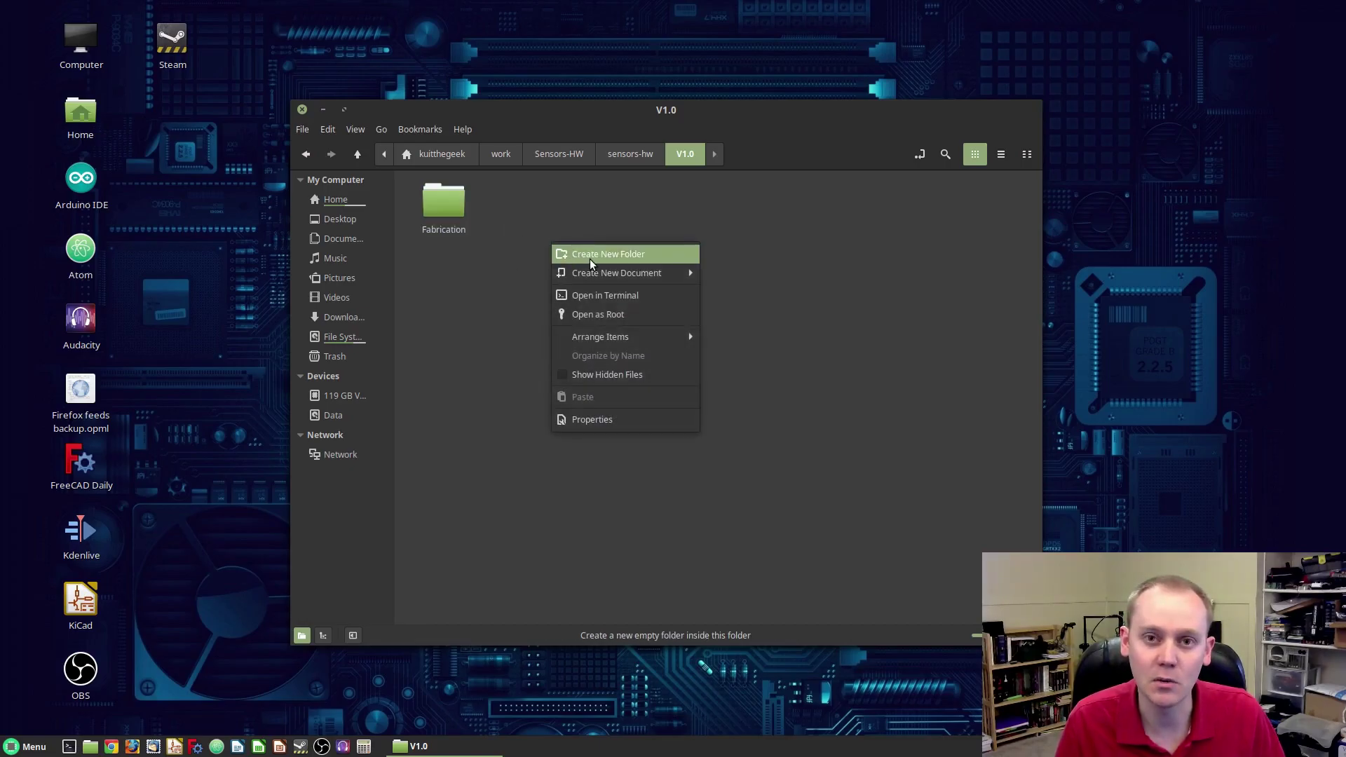
{"action": "left_click", "coordinate": [594, 256]}
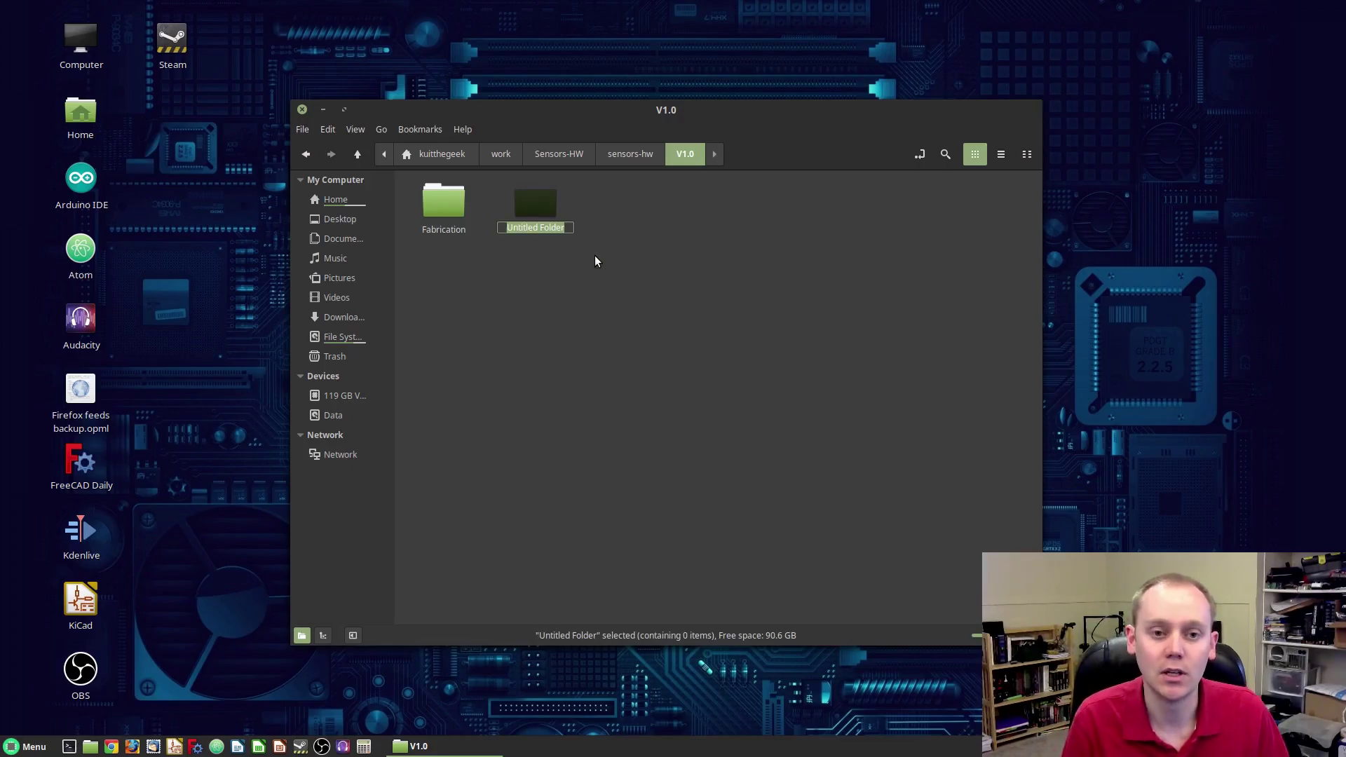
{"action": "type", "text": "Gerbers"}
{"action": "key", "text": "Return"}
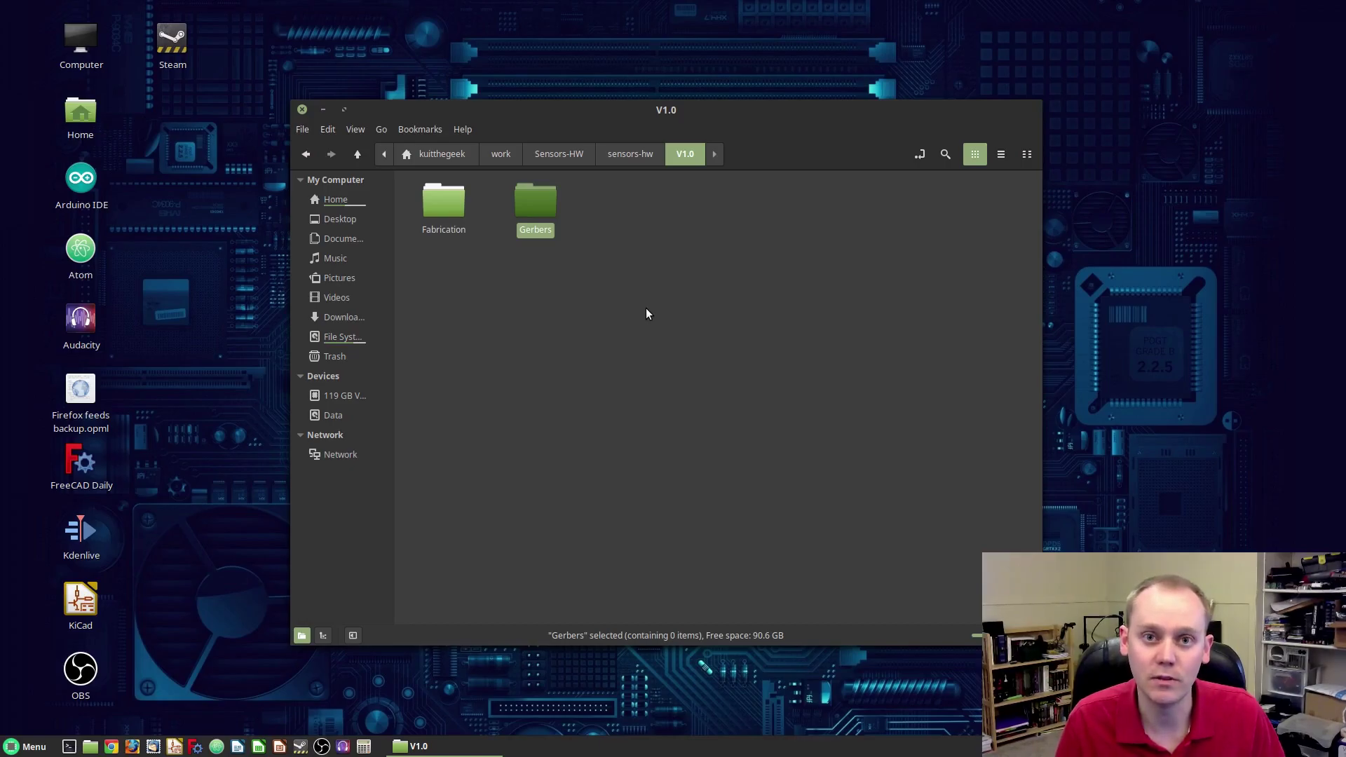
Add a third V1.0 subfolder named Local.pretty
{"action": "right_click", "coordinate": [645, 288]}
{"action": "left_click", "coordinate": [683, 301]}
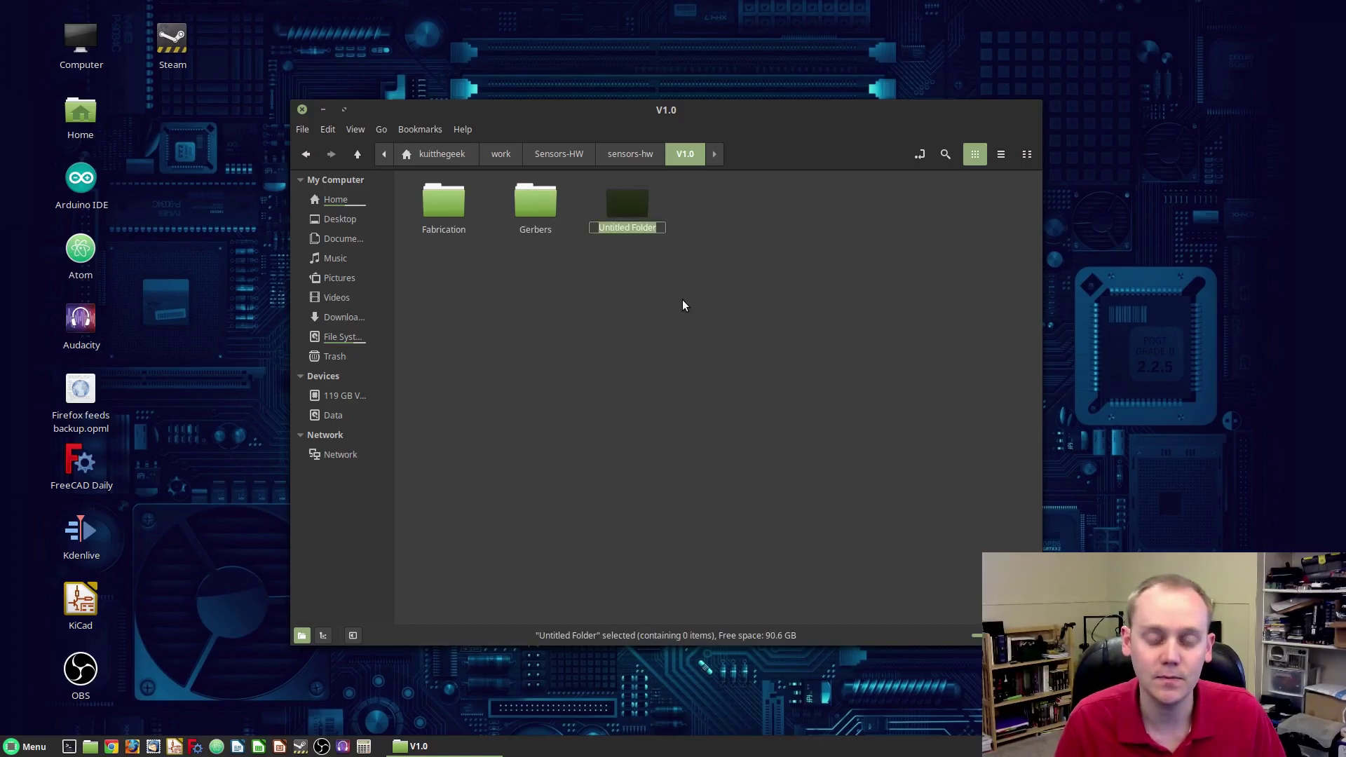
{"action": "type", "text": "Local.pretty"}
{"action": "key", "text": "Return"}
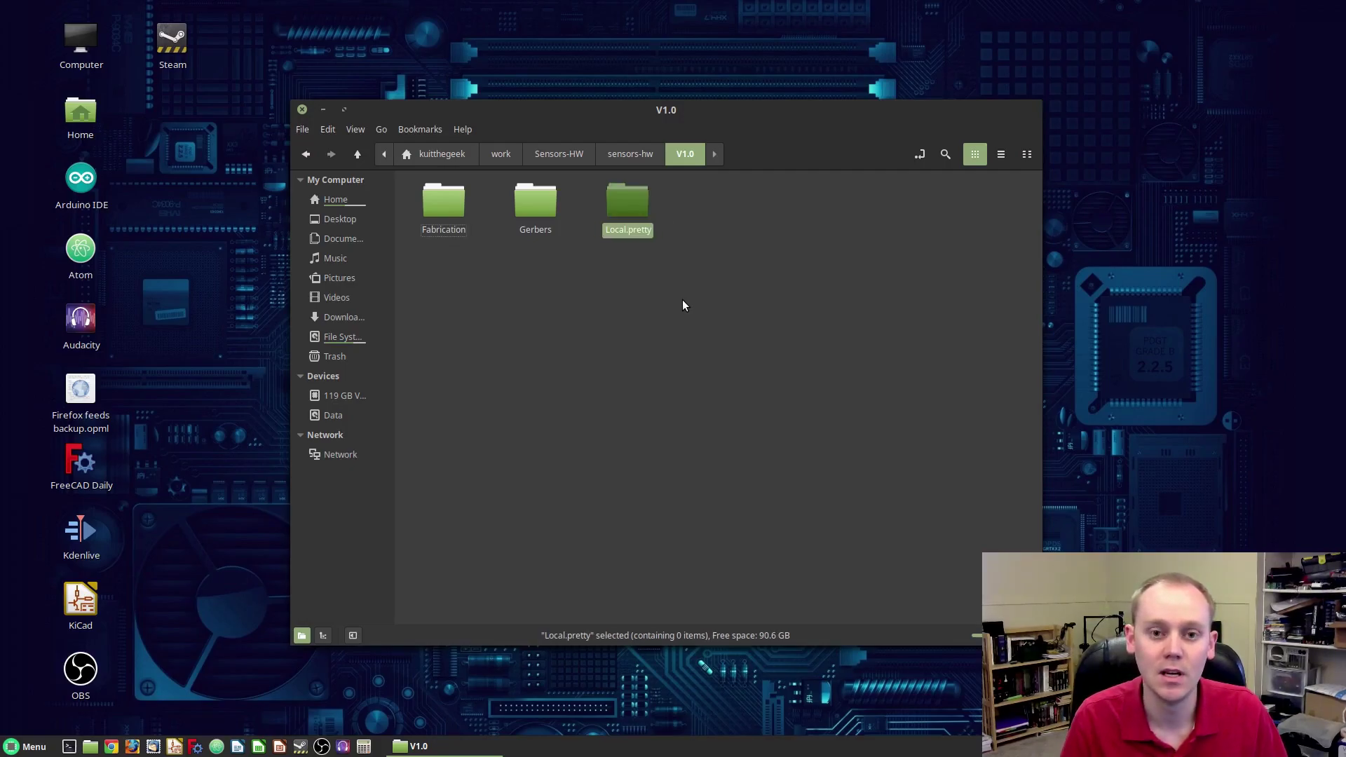
{"action": "left_click", "coordinate": [681, 299]}
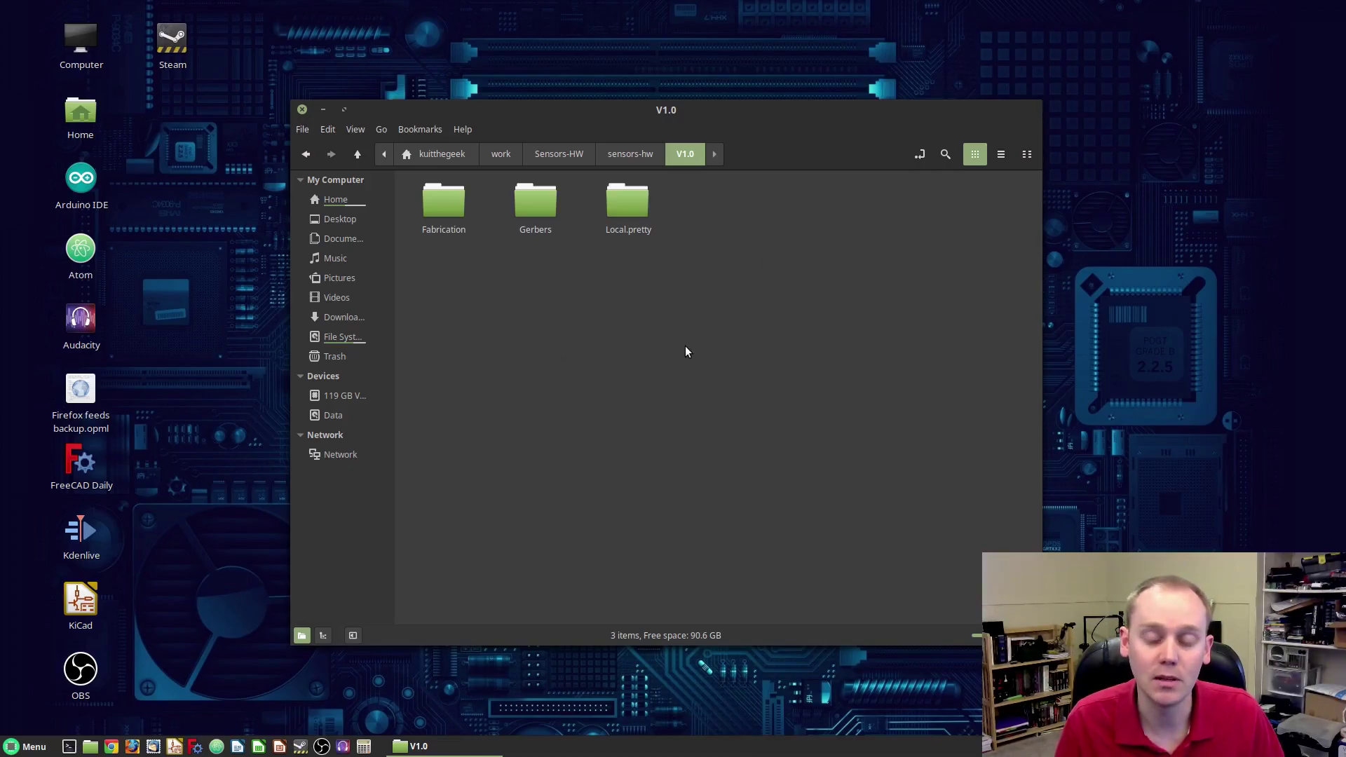
Create a fourth V1.0 subfolder named Mech
{"action": "right_click", "coordinate": [709, 282]}
{"action": "left_click", "coordinate": [742, 297]}
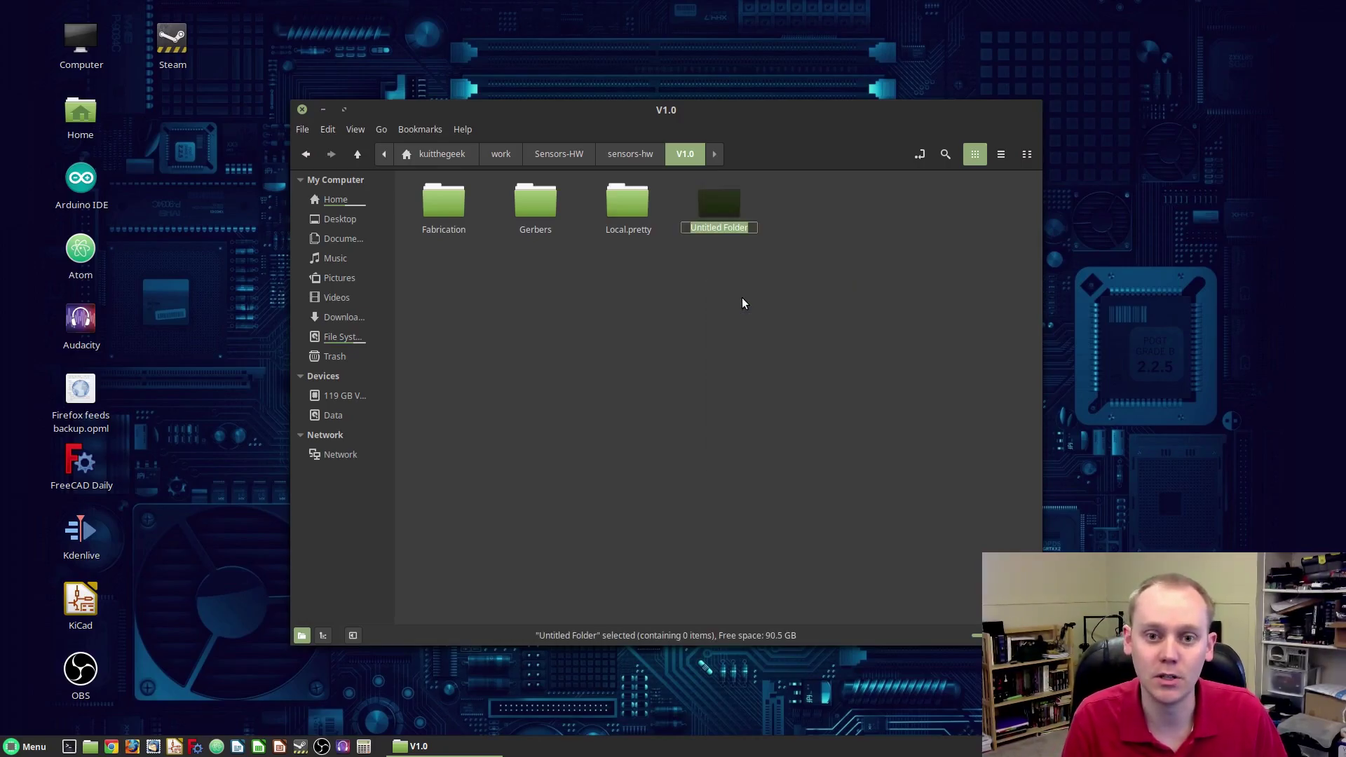
{"action": "type", "text": "Mech"}
{"action": "key", "text": "Return"}
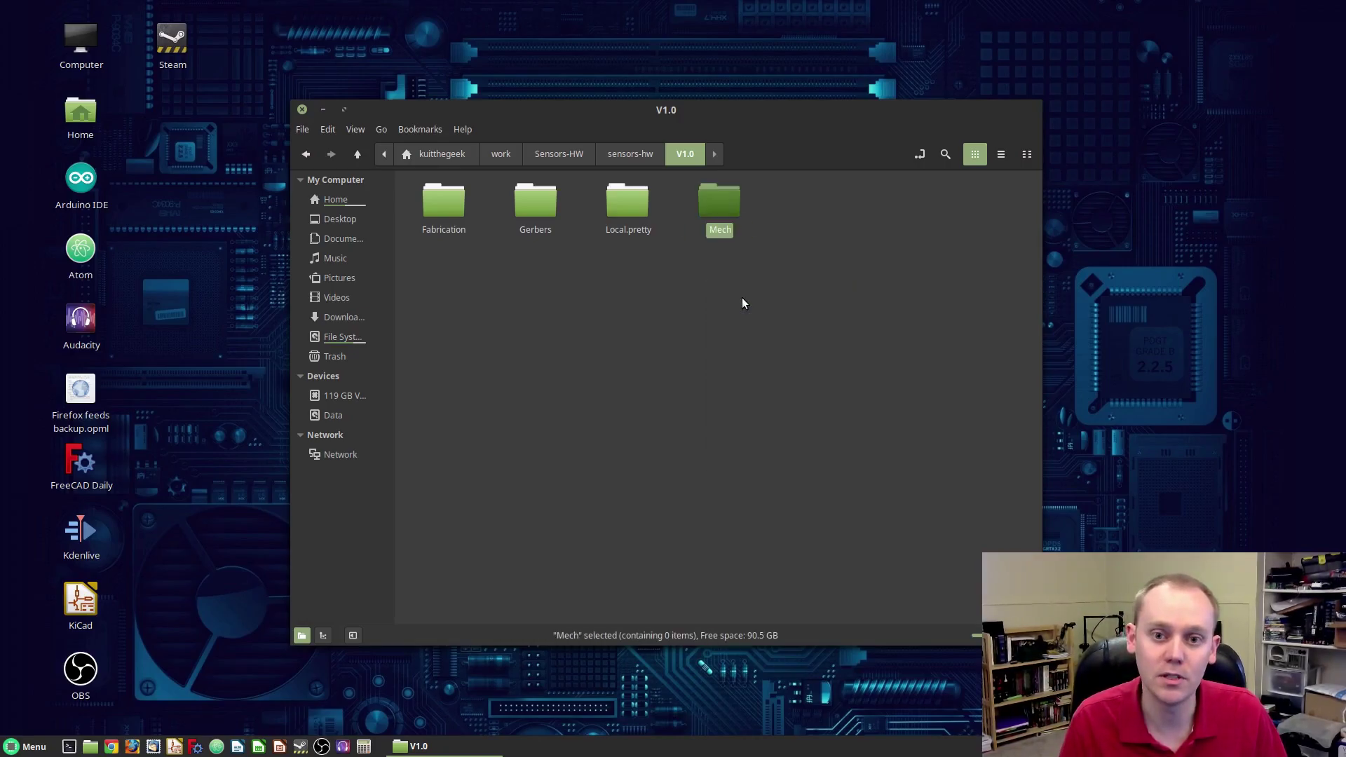
Deselect Mech and bring up File > New's project options in the KiCad project manager
{"action": "left_click", "coordinate": [741, 324]}
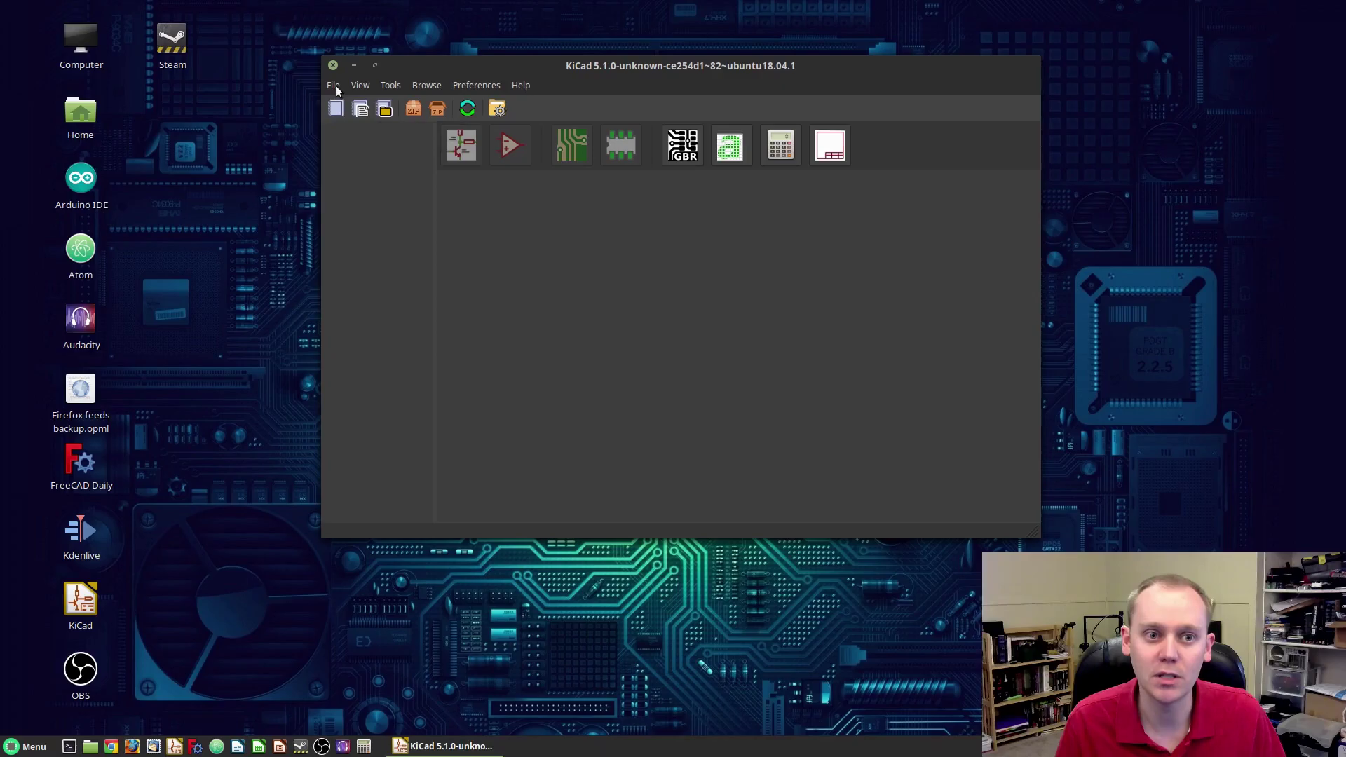
{"action": "left_click", "coordinate": [334, 86]}
{"action": "mouse_move", "coordinate": [359, 112]}
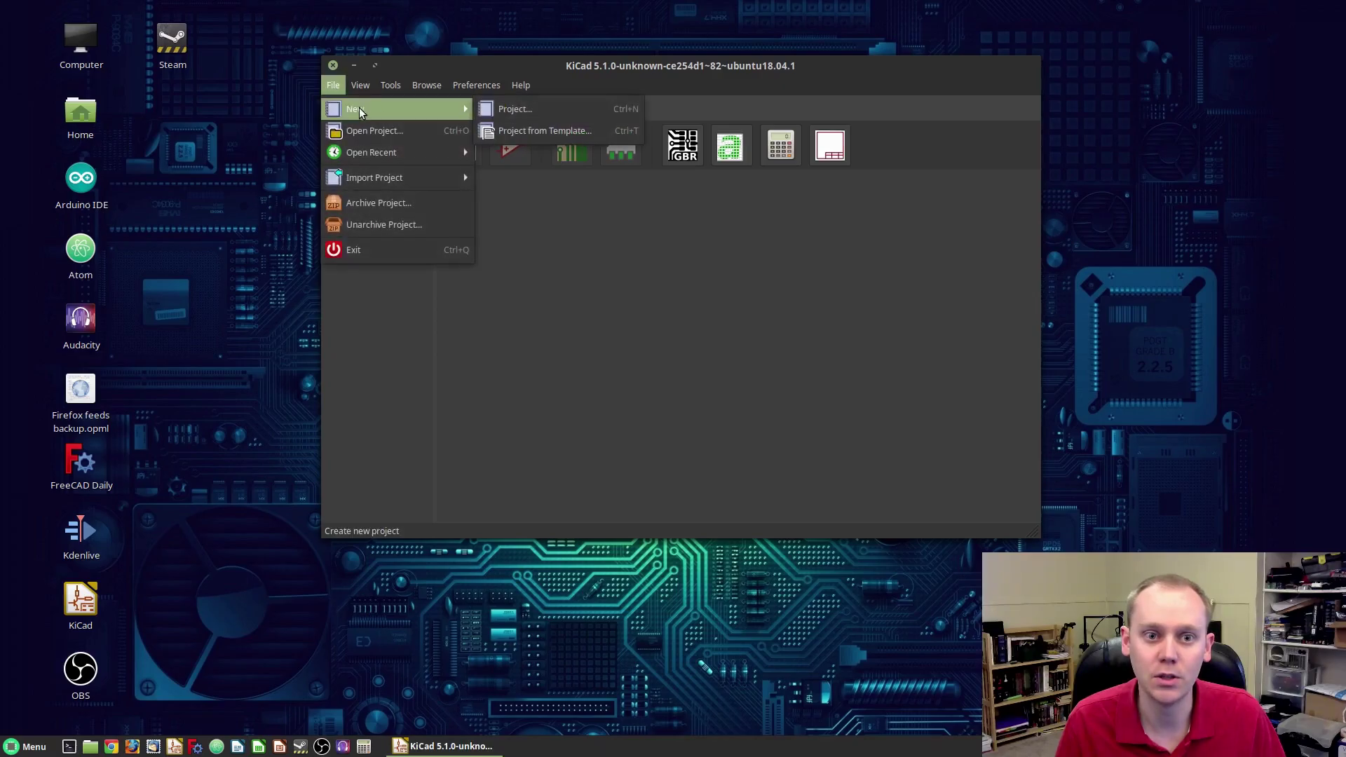
Create a new KiCad project named 'Sensors-HW' inside the Sensors-HW/sensors-hw/V1.0 folder
{"action": "left_click", "coordinate": [510, 111]}
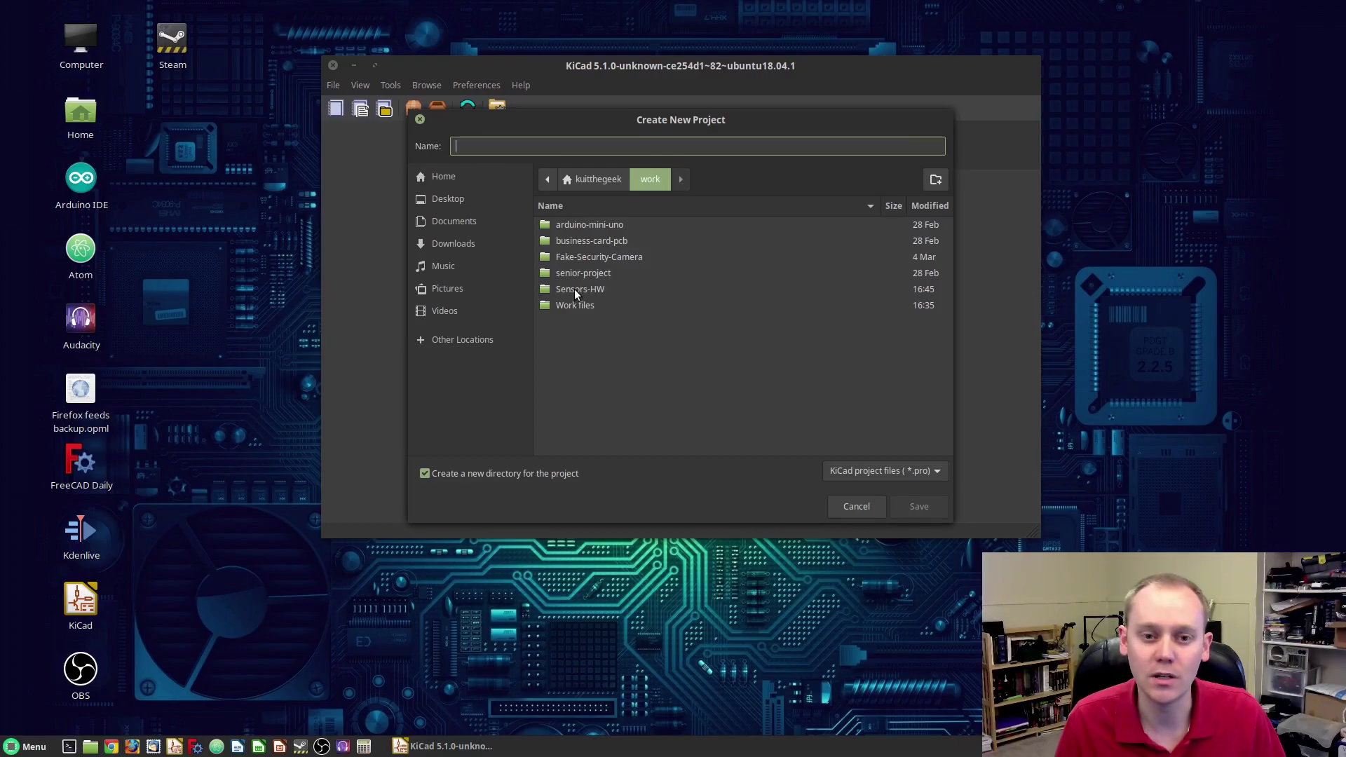
{"action": "double_click", "coordinate": [574, 289]}
{"action": "left_click", "coordinate": [570, 240]}
{"action": "double_click", "coordinate": [570, 241]}
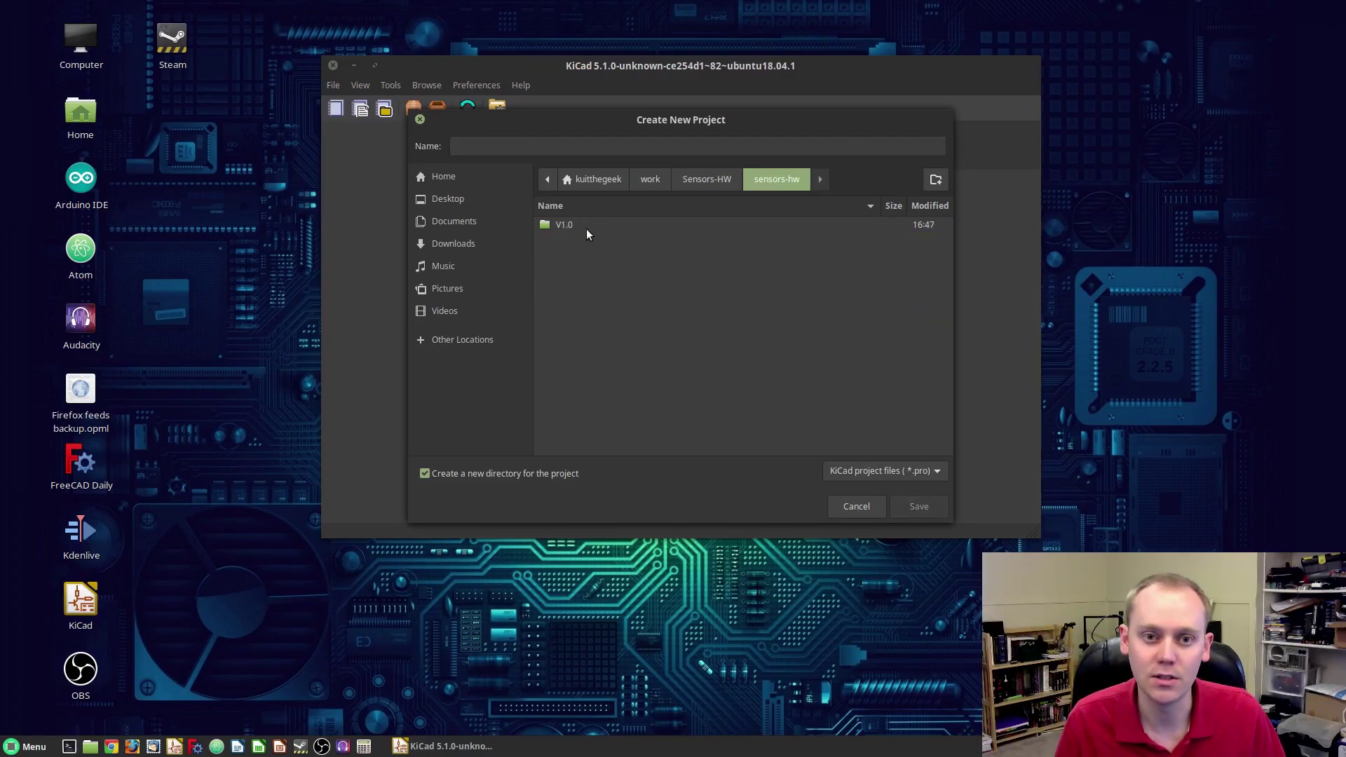
{"action": "double_click", "coordinate": [564, 225]}
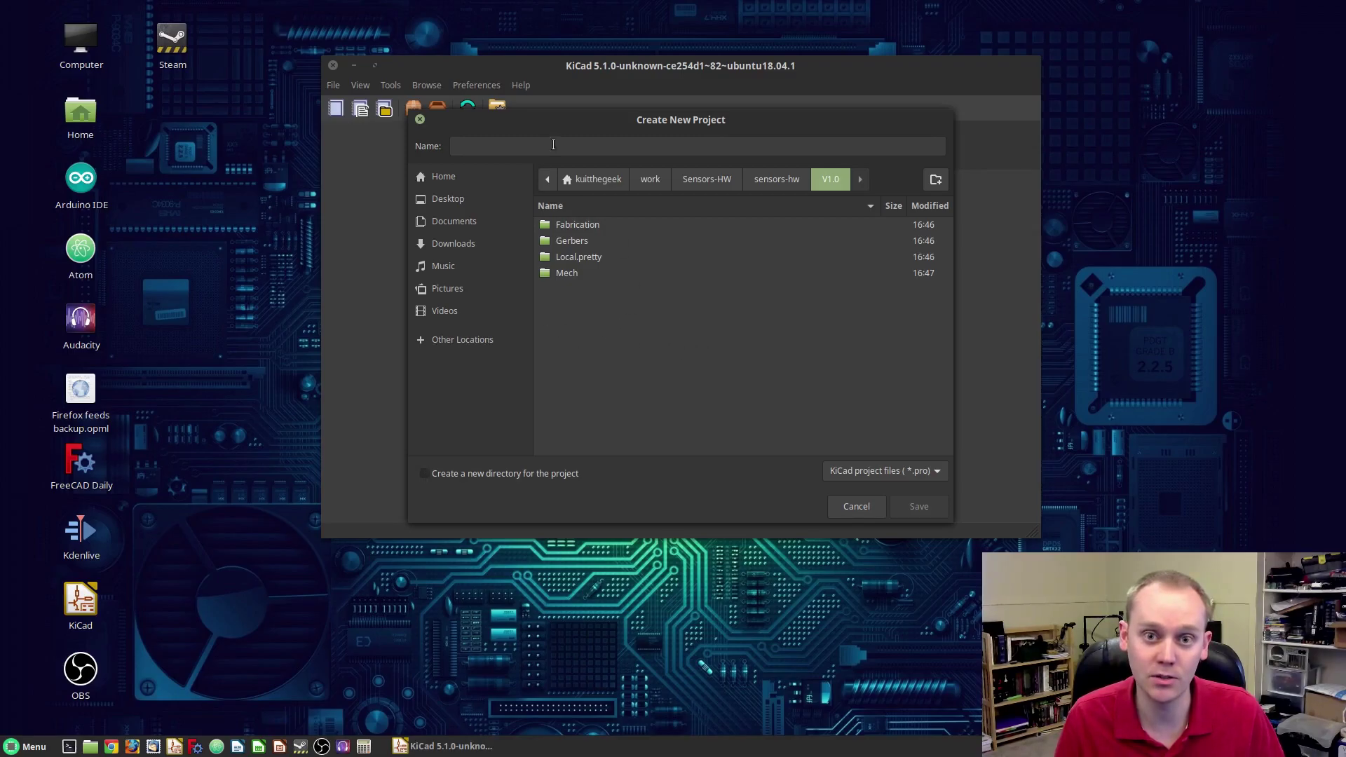
{"action": "left_click", "coordinate": [530, 145]}
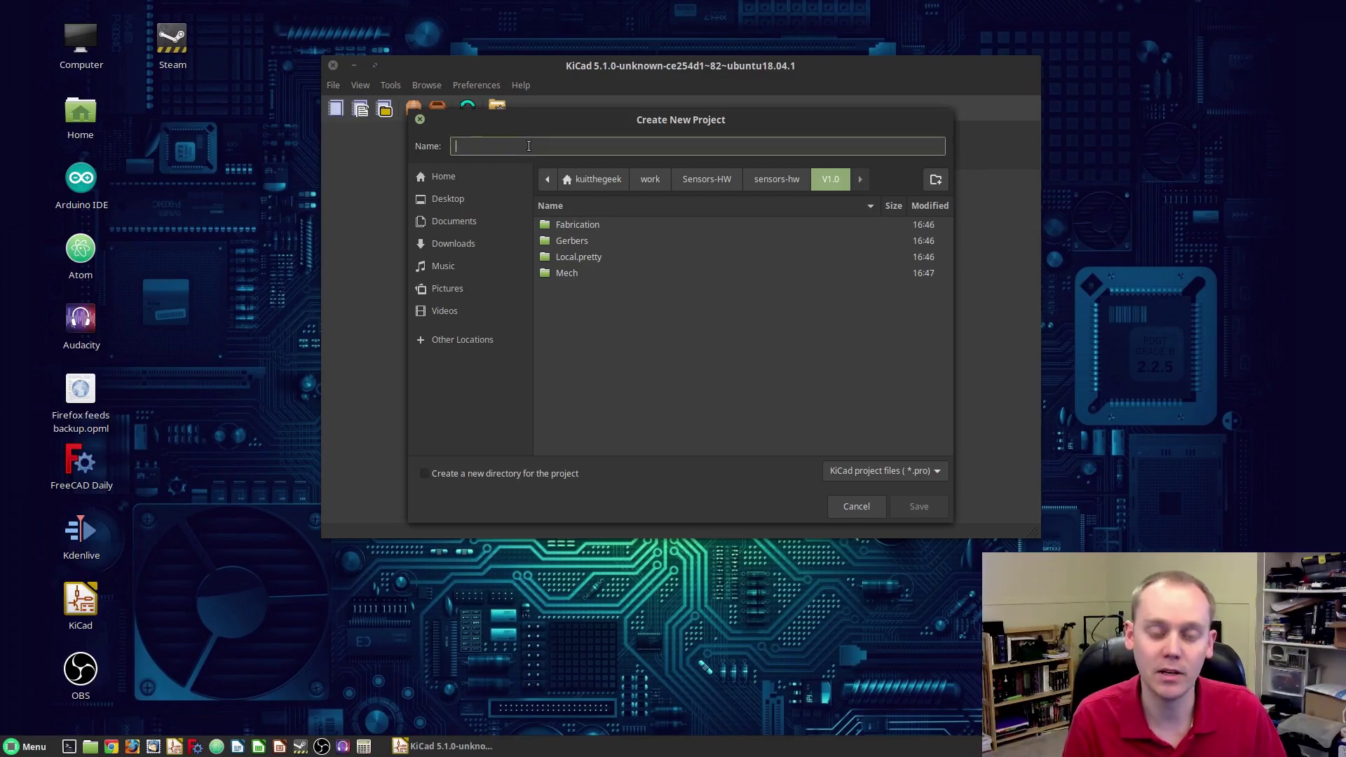
{"action": "type", "text": "Sensors-HW"}
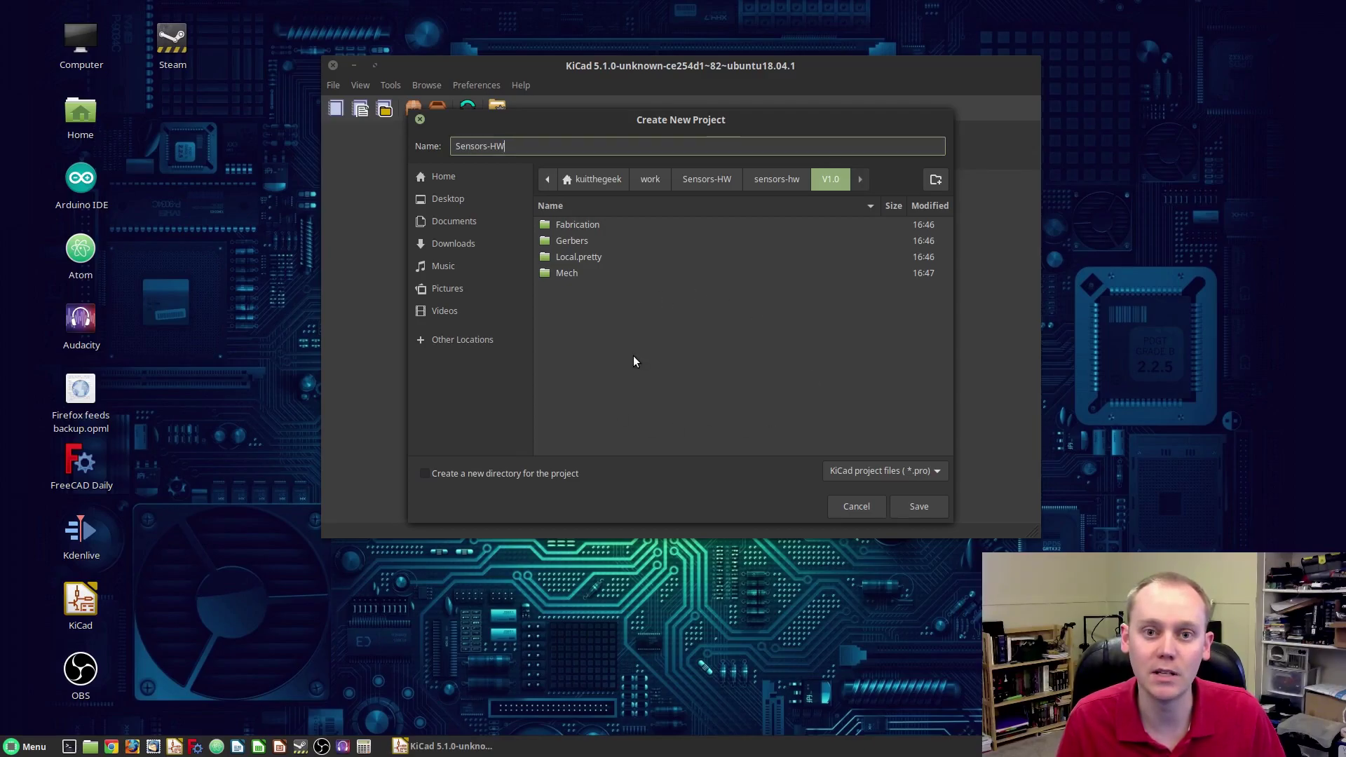
{"action": "left_click", "coordinate": [930, 509]}
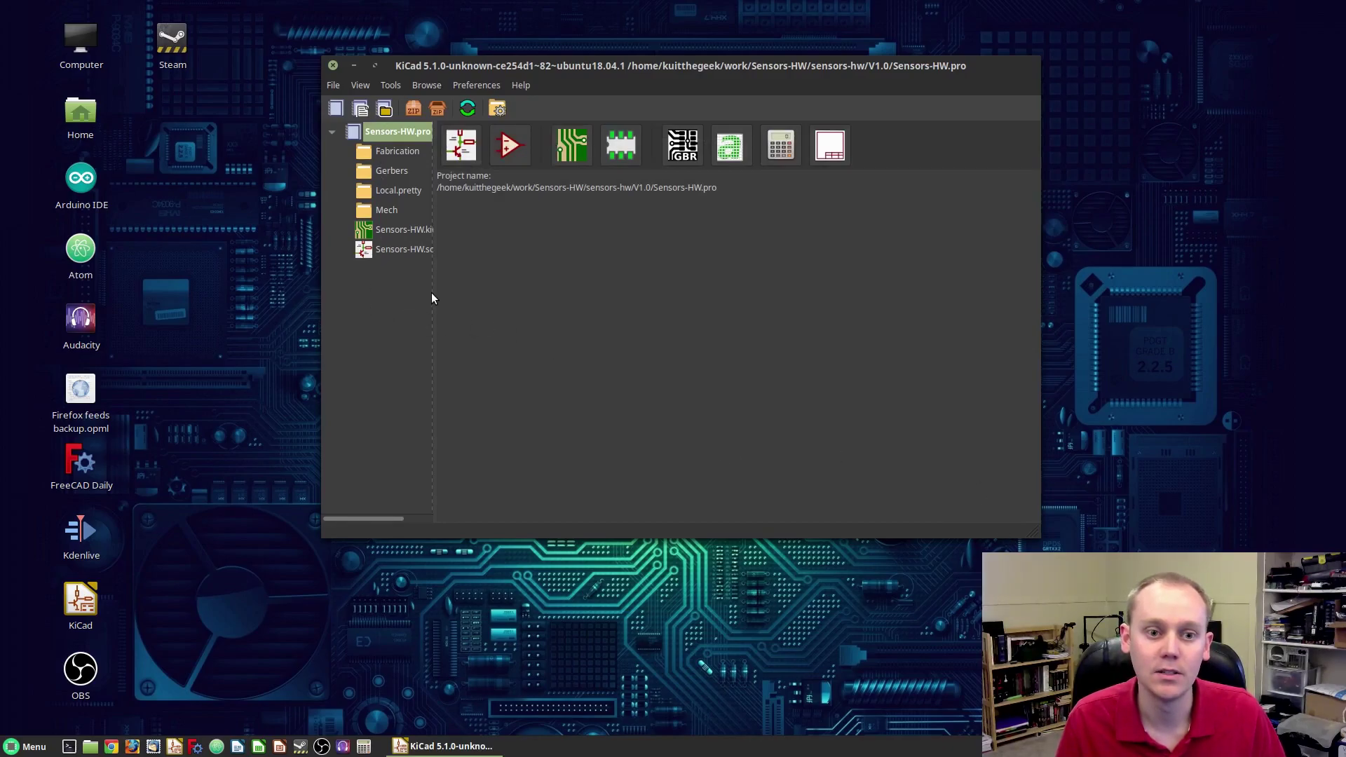
Widen the project tree and open Sensors-HW.sch in Eeschema
{"action": "left_click_drag", "start_coordinate": [434, 294], "coordinate": [463, 301]}
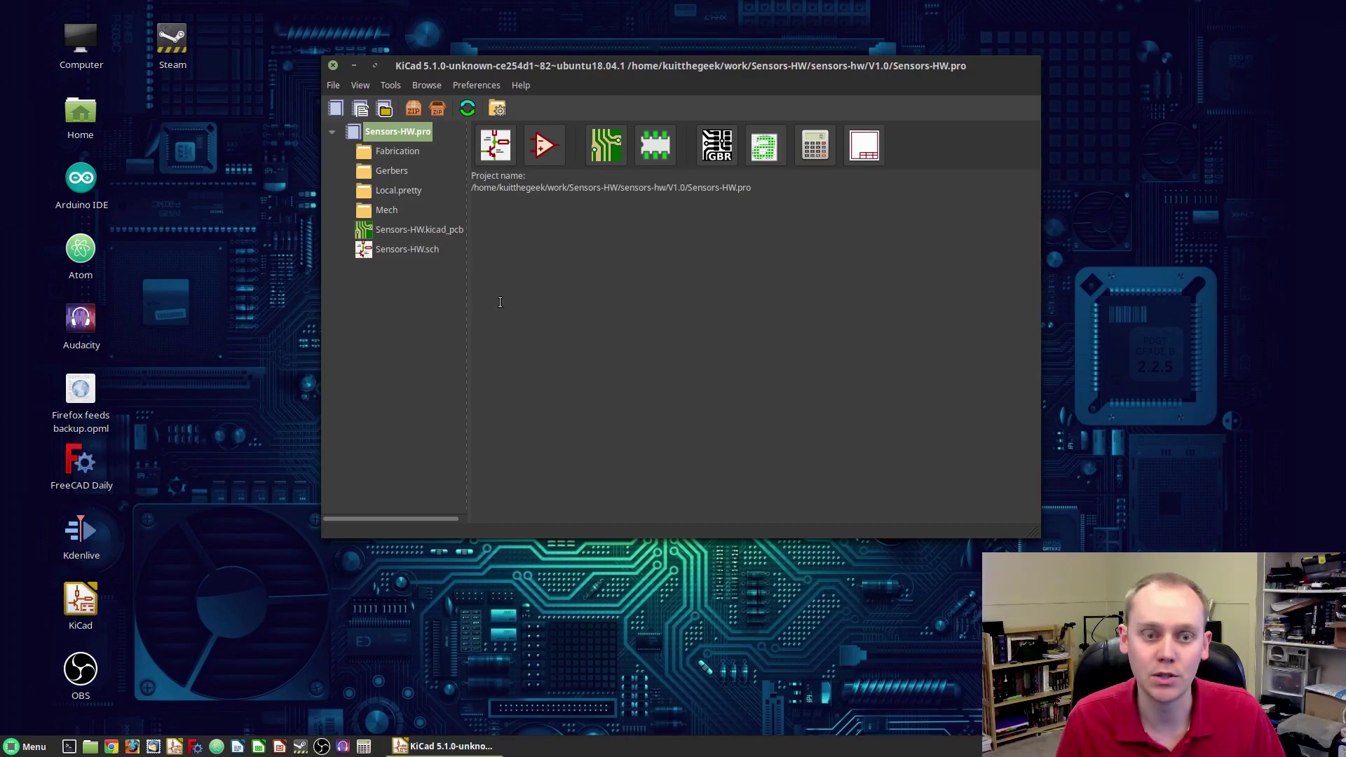
{"action": "left_click", "coordinate": [495, 145]}
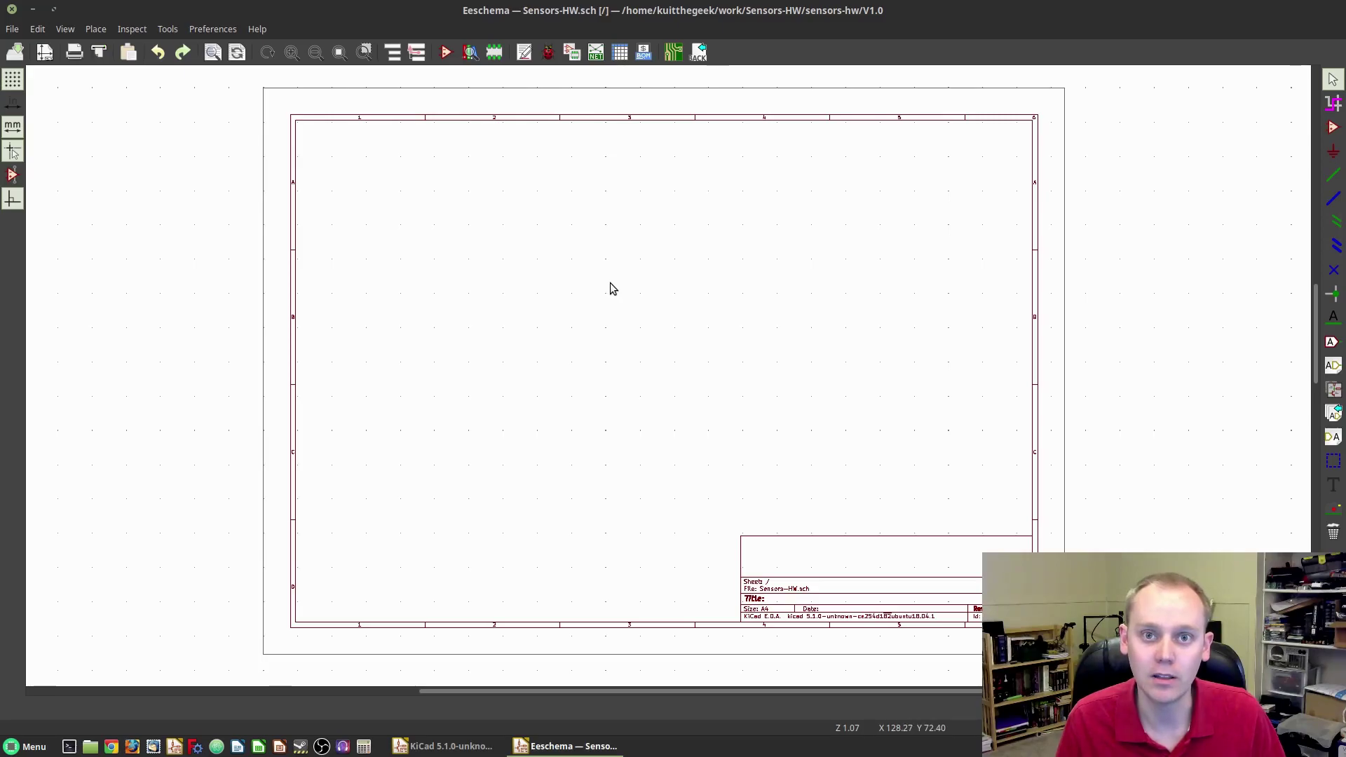
Close the Eeschema window to return to the Sensors-HW project manager
{"action": "left_click", "coordinate": [12, 9]}
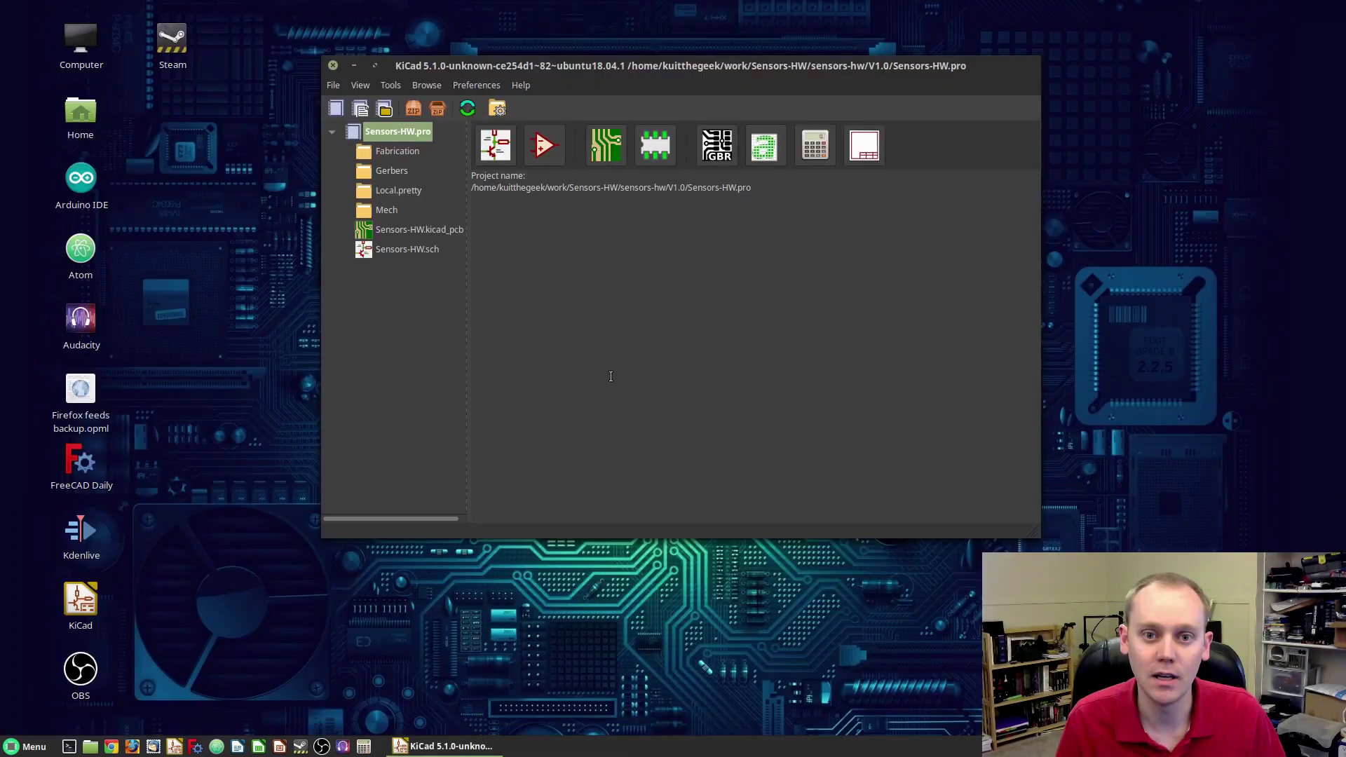